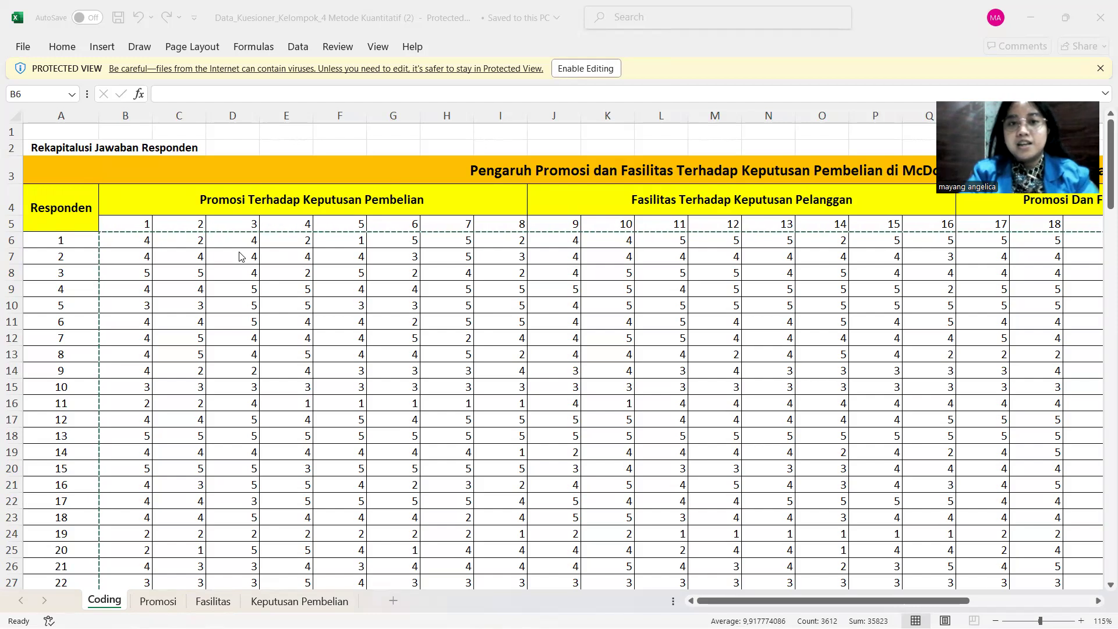
Step: Review the questionnaire answers on the Coding sheet across all question columns and down to the last respondent
{"action": "left_click", "coordinate": [715, 605]}
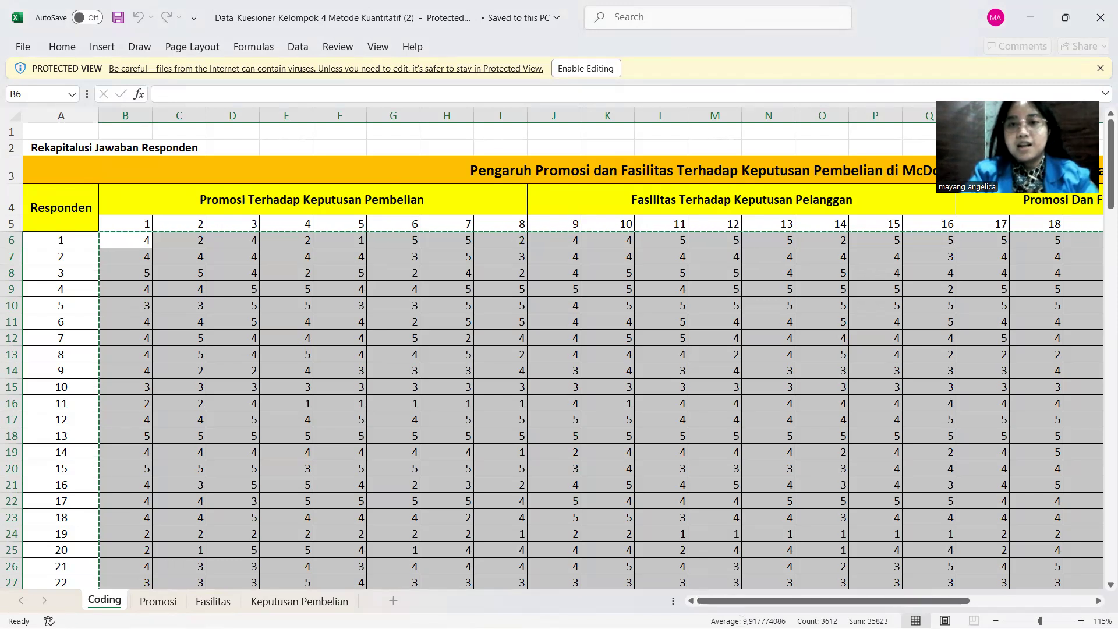
{"action": "left_click_drag", "start_coordinate": [826, 606], "coordinate": [905, 606]}
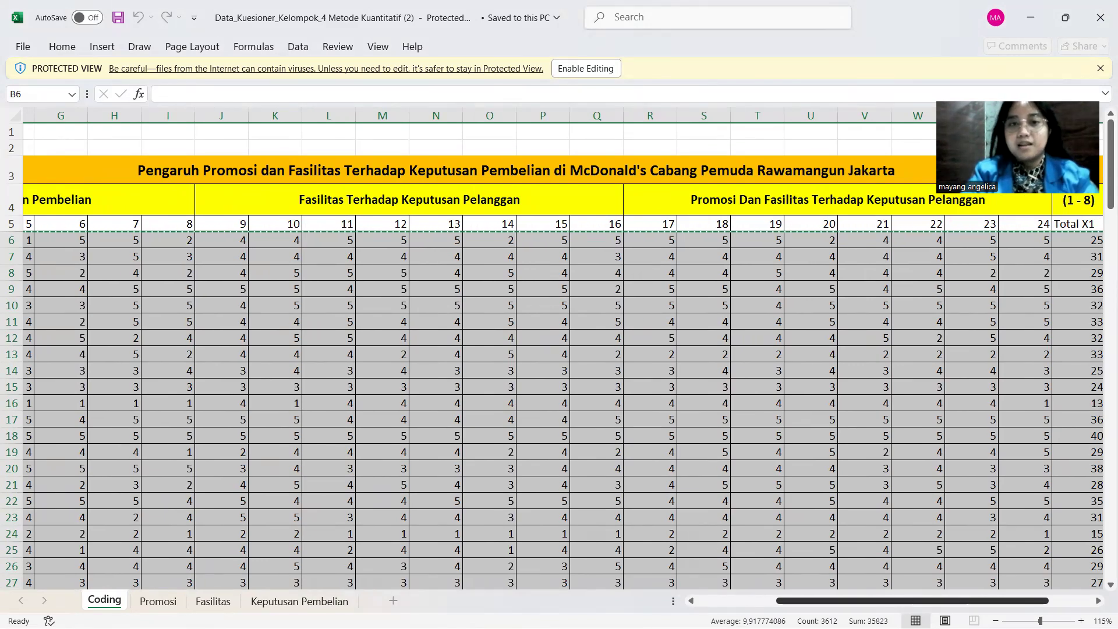
{"action": "scroll", "coordinate": [998, 391], "scroll_direction": "left", "scroll_amount": 5}
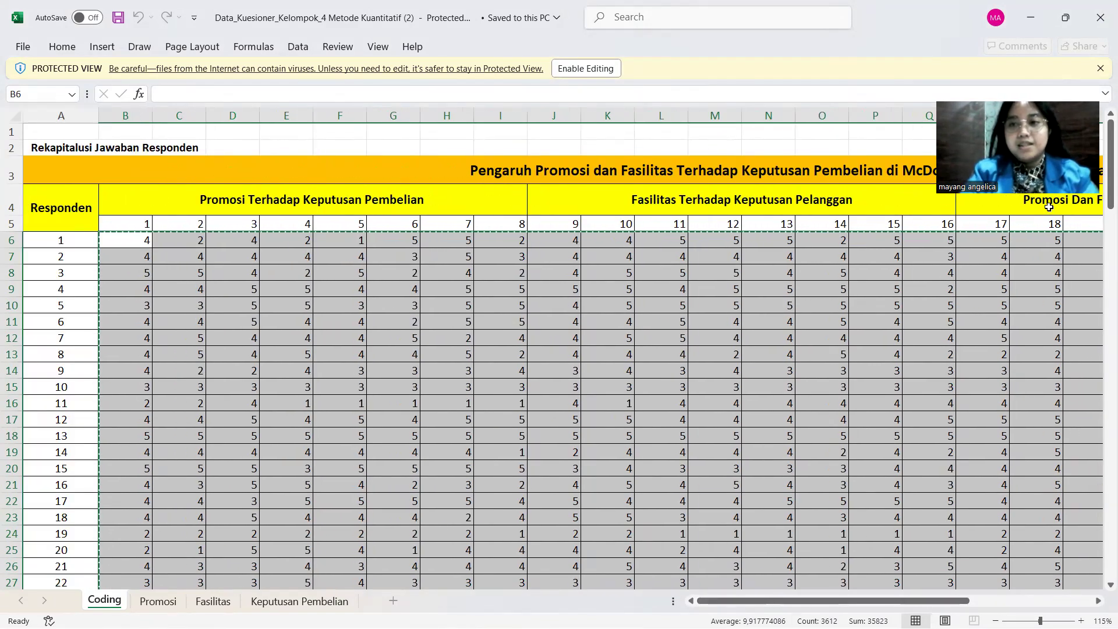
{"action": "scroll", "coordinate": [1101, 215], "scroll_direction": "down", "scroll_amount": 10}
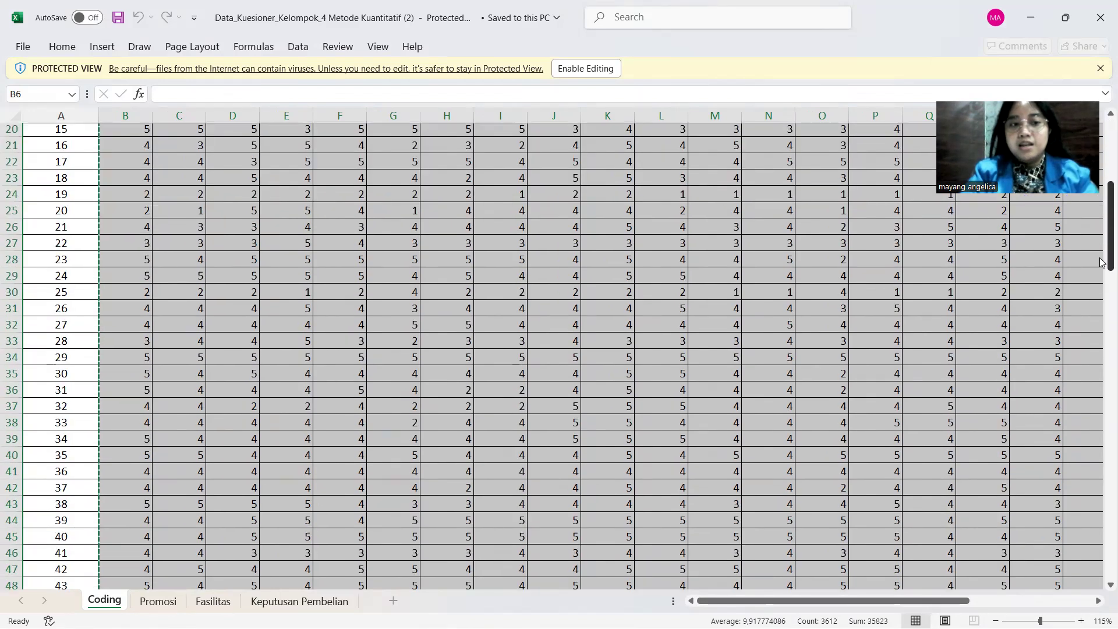
{"action": "scroll", "coordinate": [1103, 314], "scroll_direction": "down", "scroll_amount": 13}
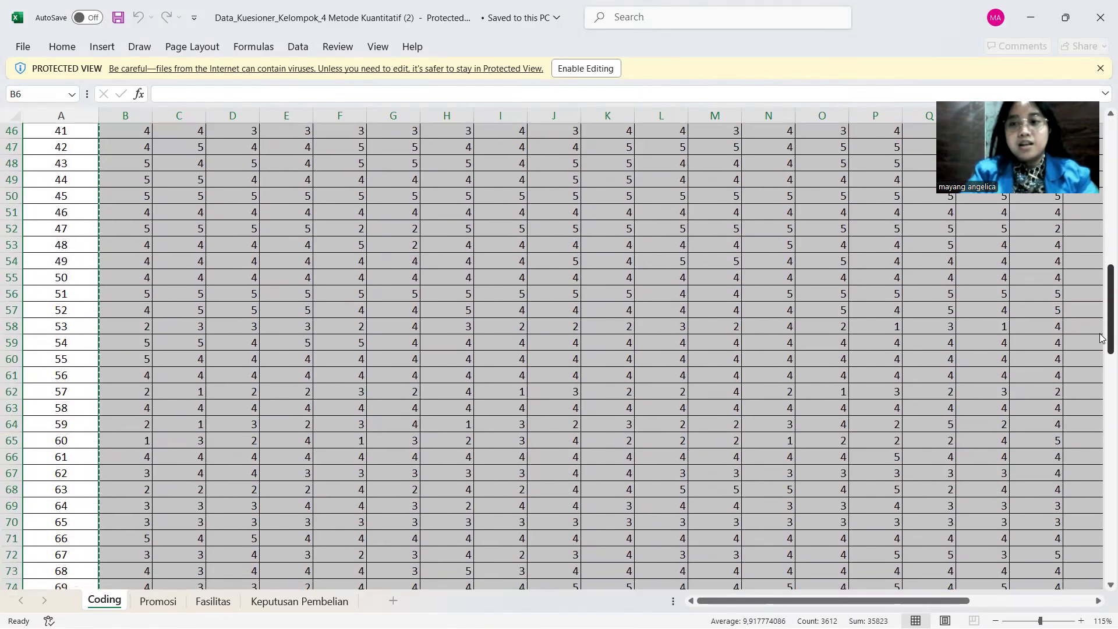
{"action": "scroll", "coordinate": [1101, 488], "scroll_direction": "down", "scroll_amount": 11}
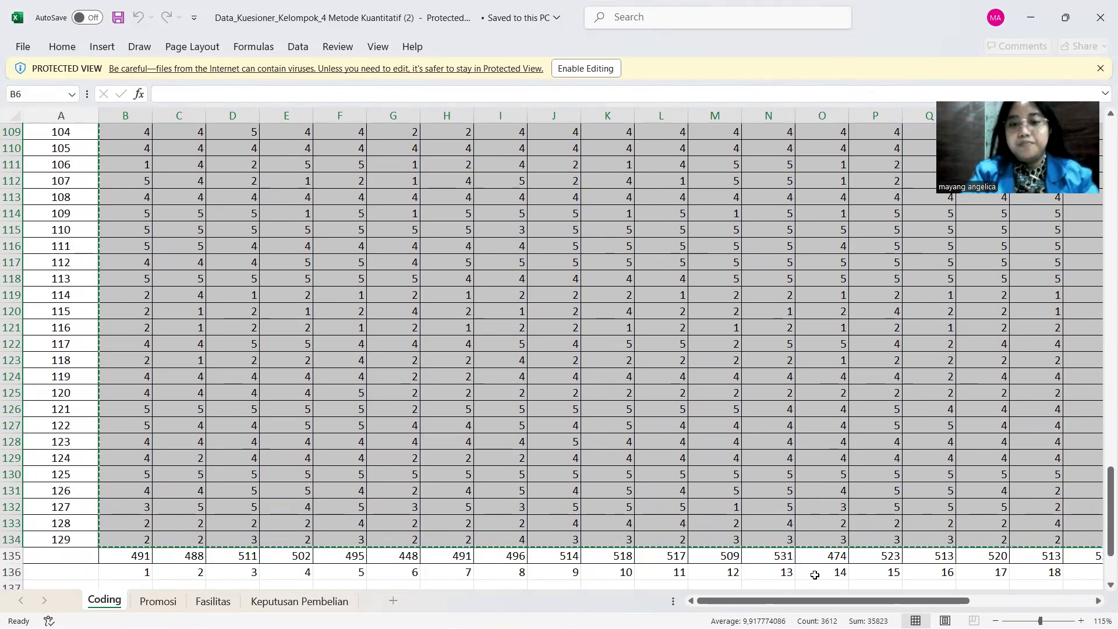
{"action": "left_click_drag", "start_coordinate": [1110, 516], "coordinate": [1103, 170]}
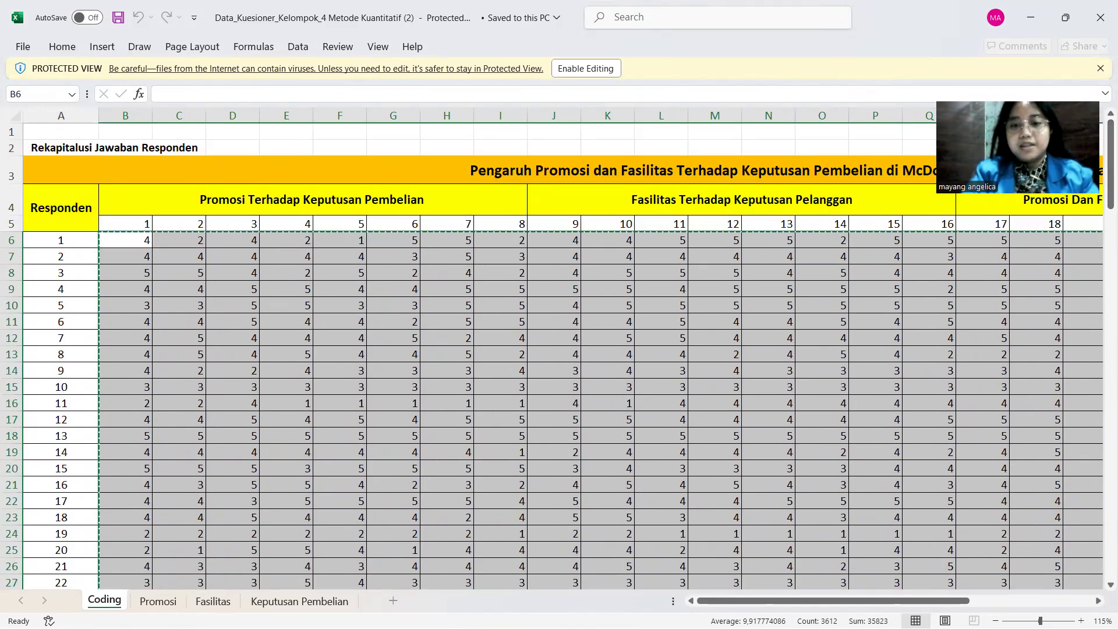
Step: Switch to SPSS Statistics and review the dataset's case values and the full list of variable definitions
{"action": "left_click", "coordinate": [1067, 18]}
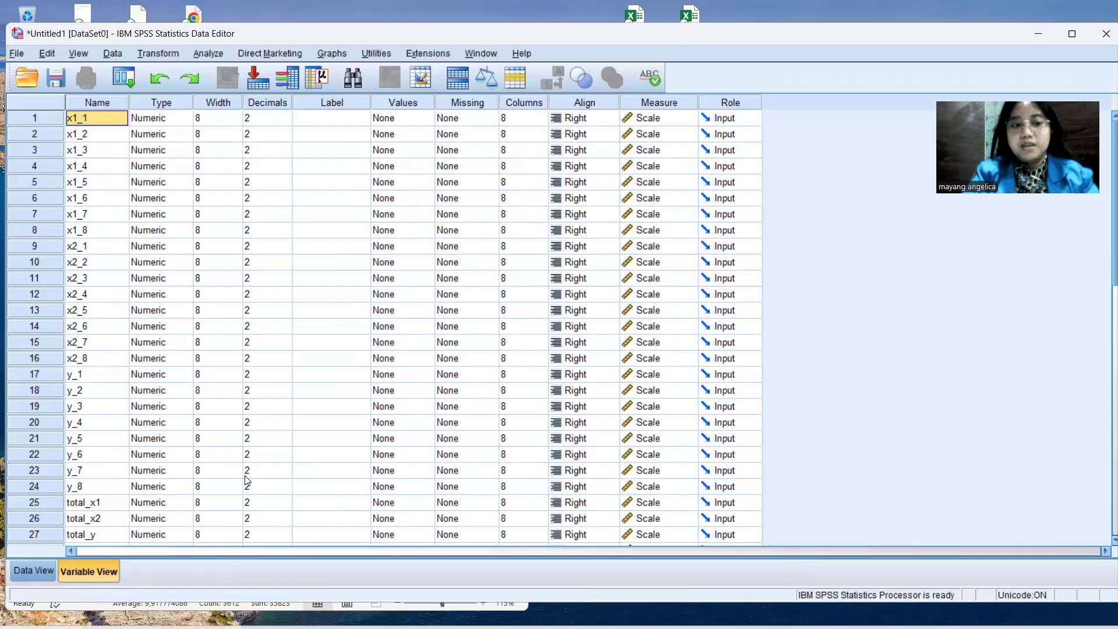
{"action": "left_click", "coordinate": [22, 567]}
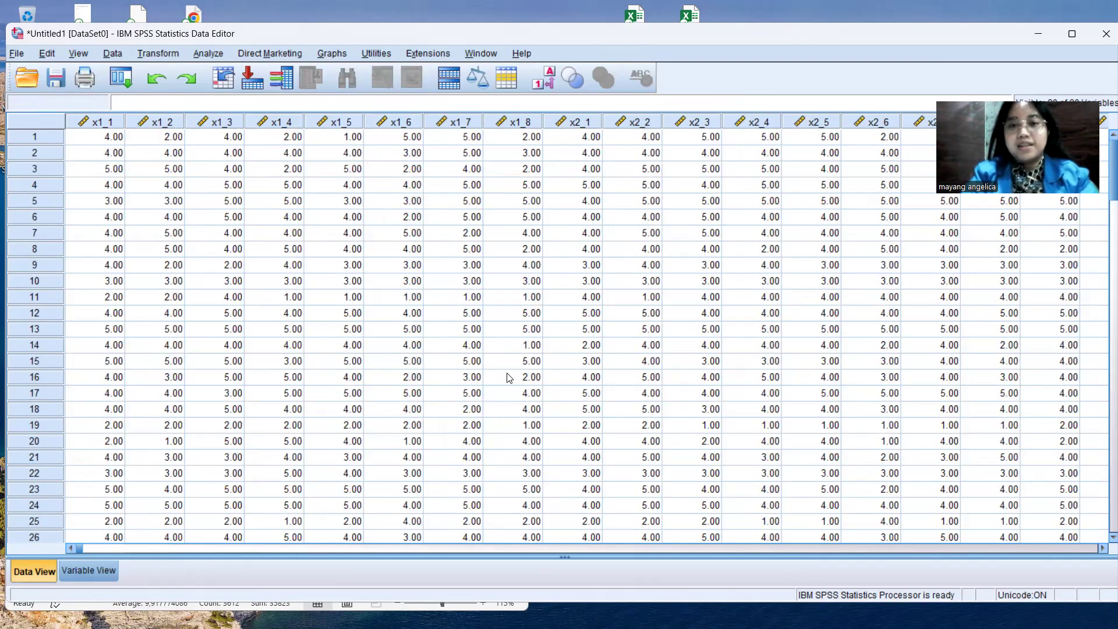
{"action": "left_click", "coordinate": [98, 572]}
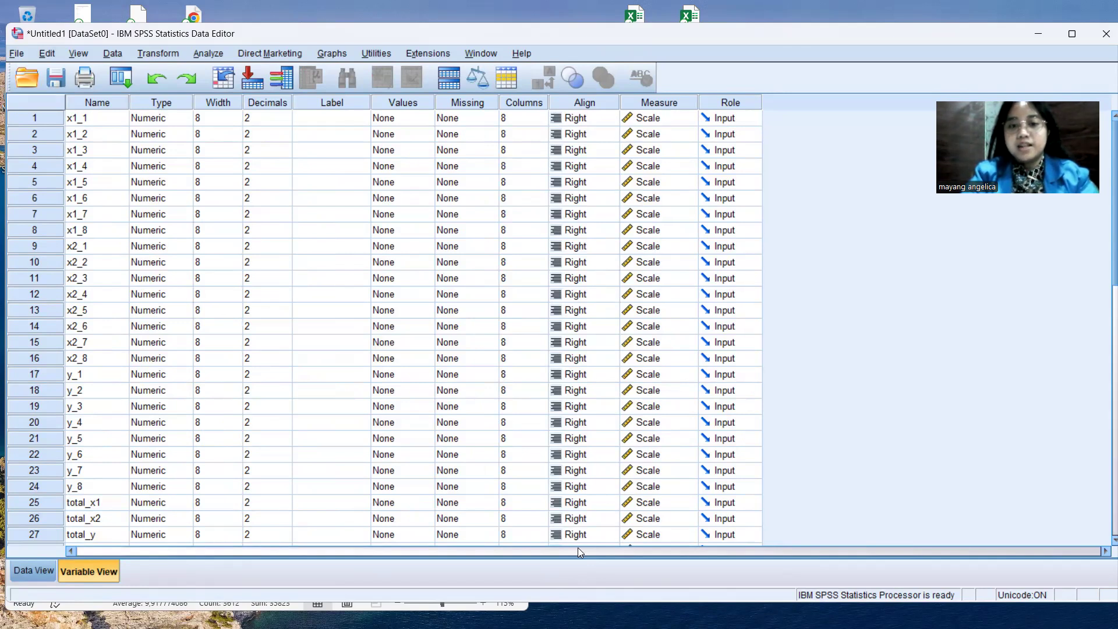
{"action": "scroll", "coordinate": [1101, 364], "scroll_direction": "down", "scroll_amount": 2}
{"action": "scroll", "coordinate": [1102, 364], "scroll_direction": "down", "scroll_amount": 4}
{"action": "scroll", "coordinate": [1101, 201], "scroll_direction": "up", "scroll_amount": 6}
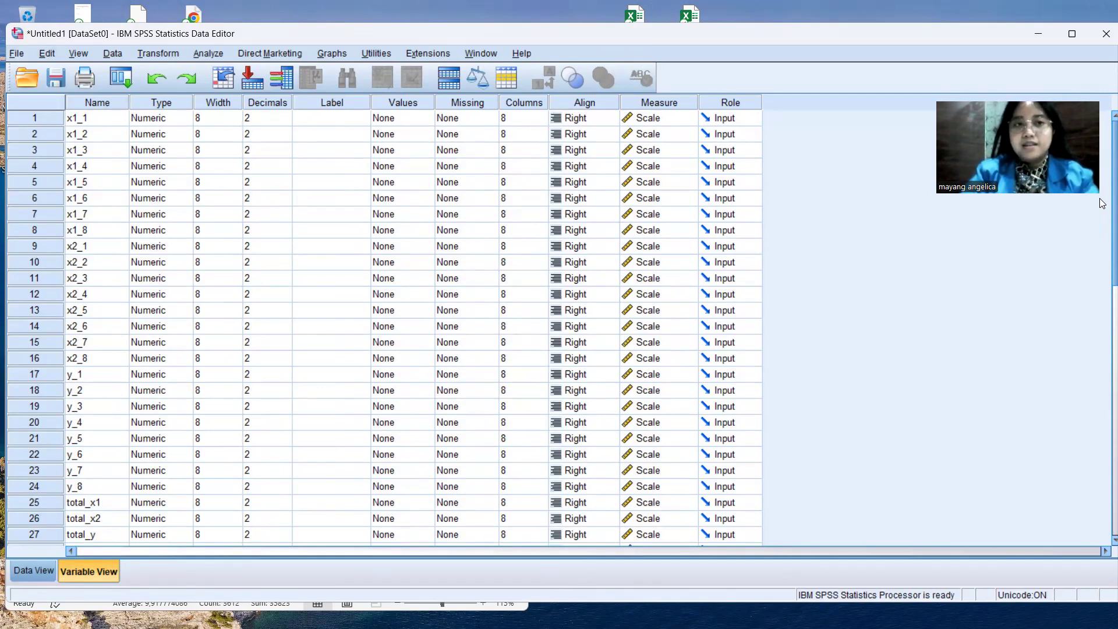
Step: Run a two-tailed Pearson bivariate correlation on all variables in the dataset, with significant correlations flagged
{"action": "left_click", "coordinate": [212, 52]}
{"action": "mouse_move", "coordinate": [244, 138]}
{"action": "mouse_move", "coordinate": [252, 196]}
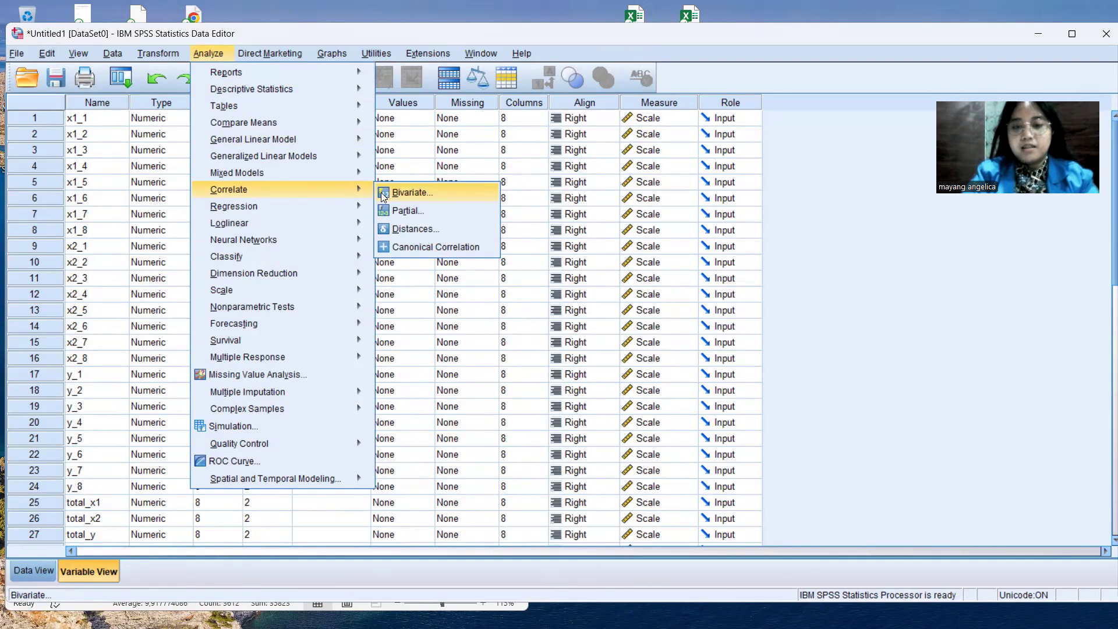
{"action": "left_click", "coordinate": [408, 193]}
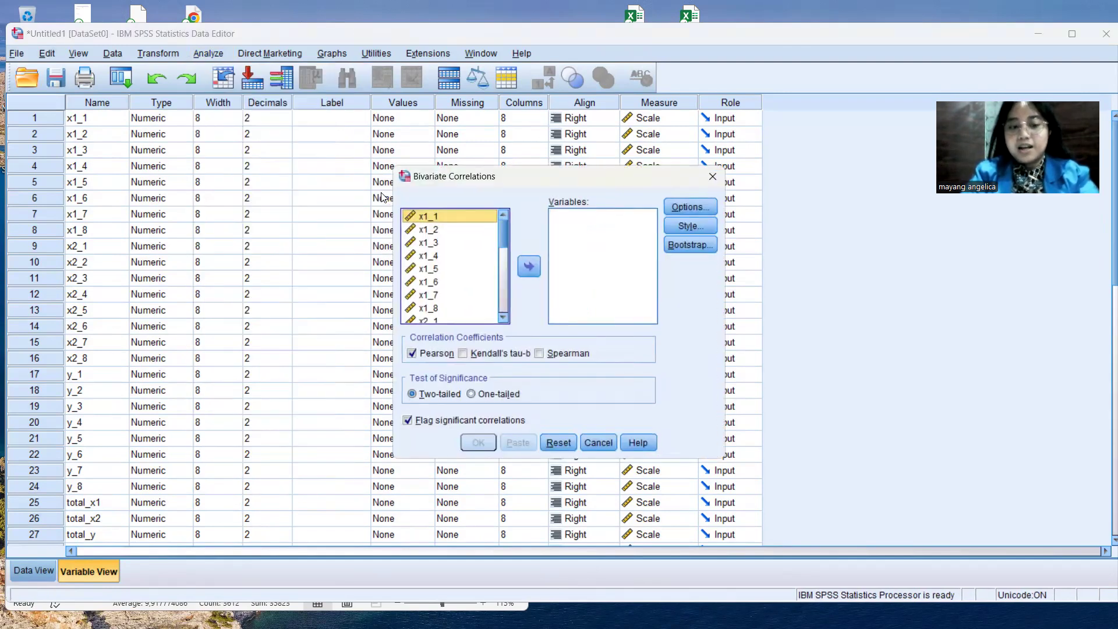
{"action": "key", "text": "ctrl+a"}
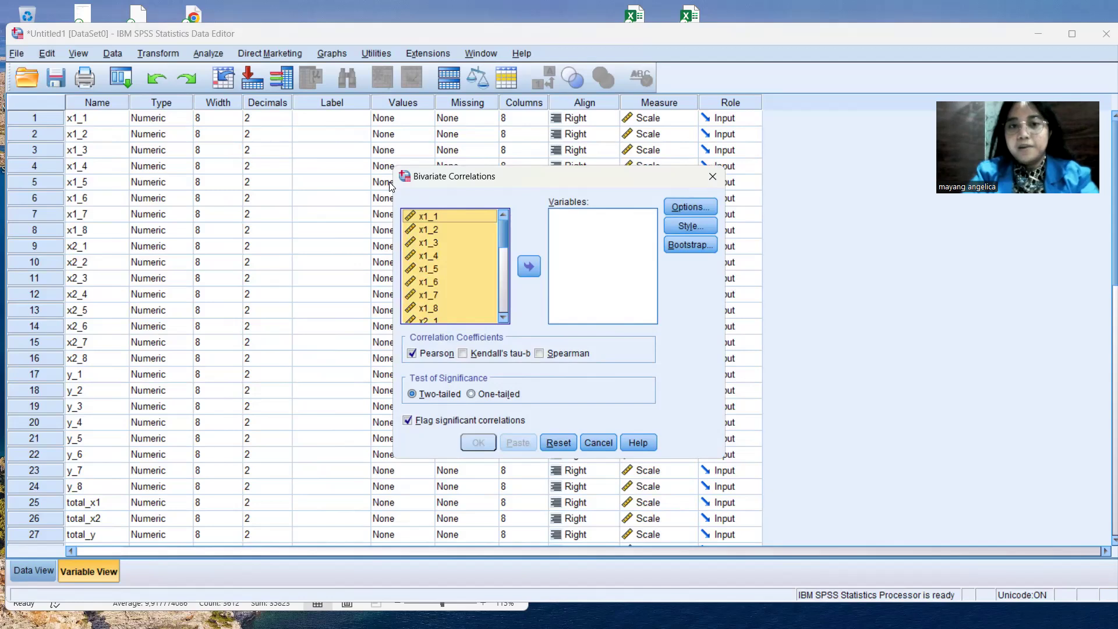
{"action": "left_click", "coordinate": [530, 271]}
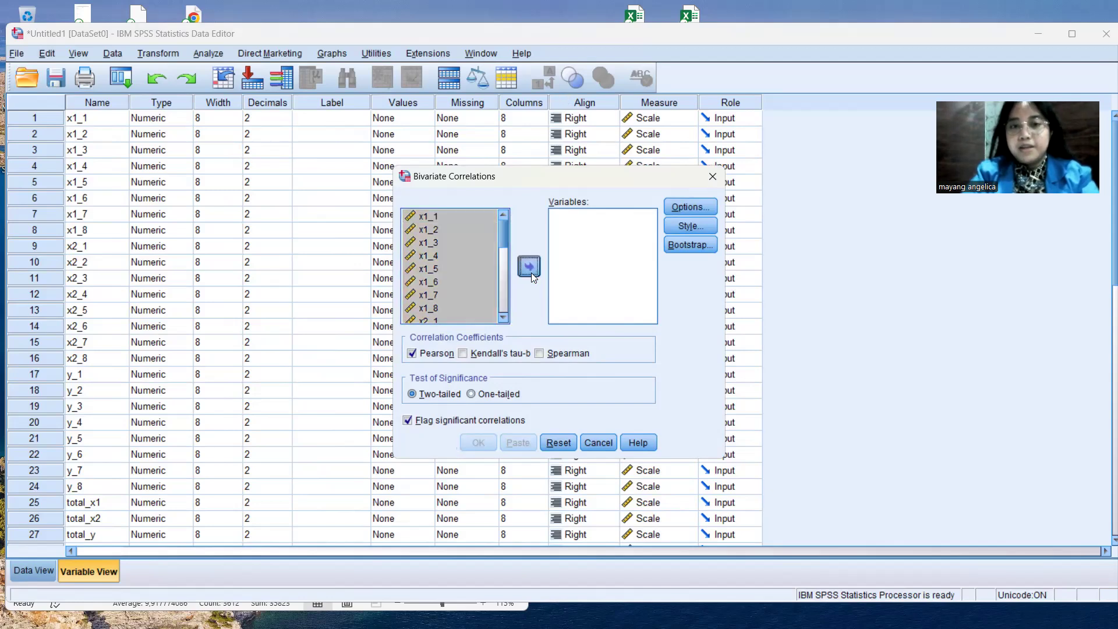
{"action": "left_click", "coordinate": [473, 440]}
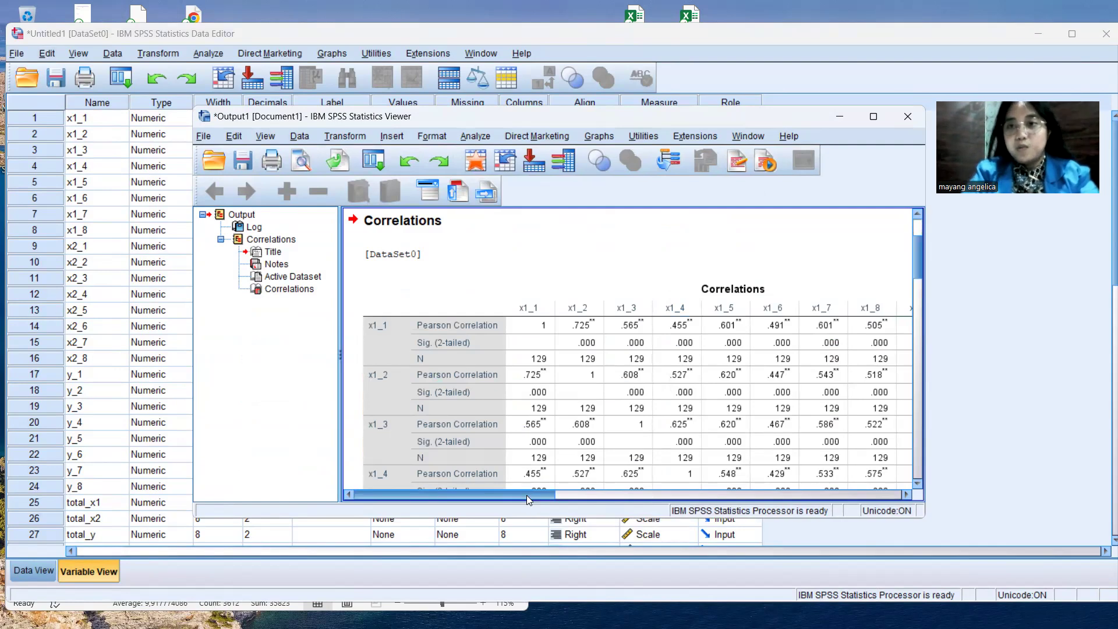
Step: Examine the total score columns of the Correlations table, and minimize the output window
{"action": "left_click_drag", "start_coordinate": [527, 495], "coordinate": [912, 517]}
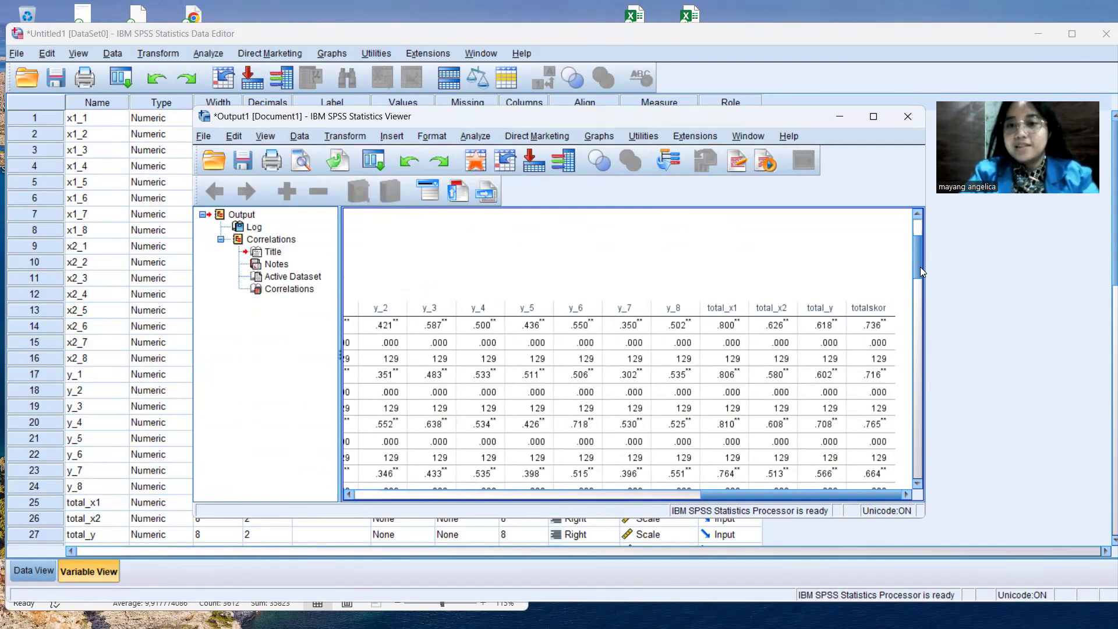
{"action": "left_click_drag", "start_coordinate": [921, 268], "coordinate": [927, 232]}
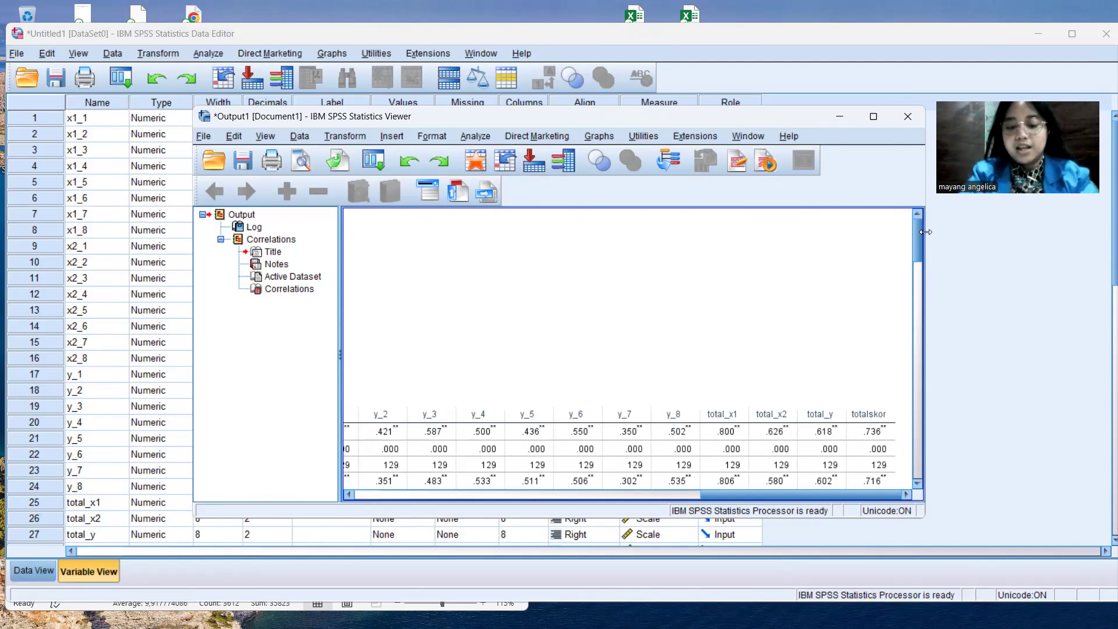
{"action": "left_click", "coordinate": [839, 116]}
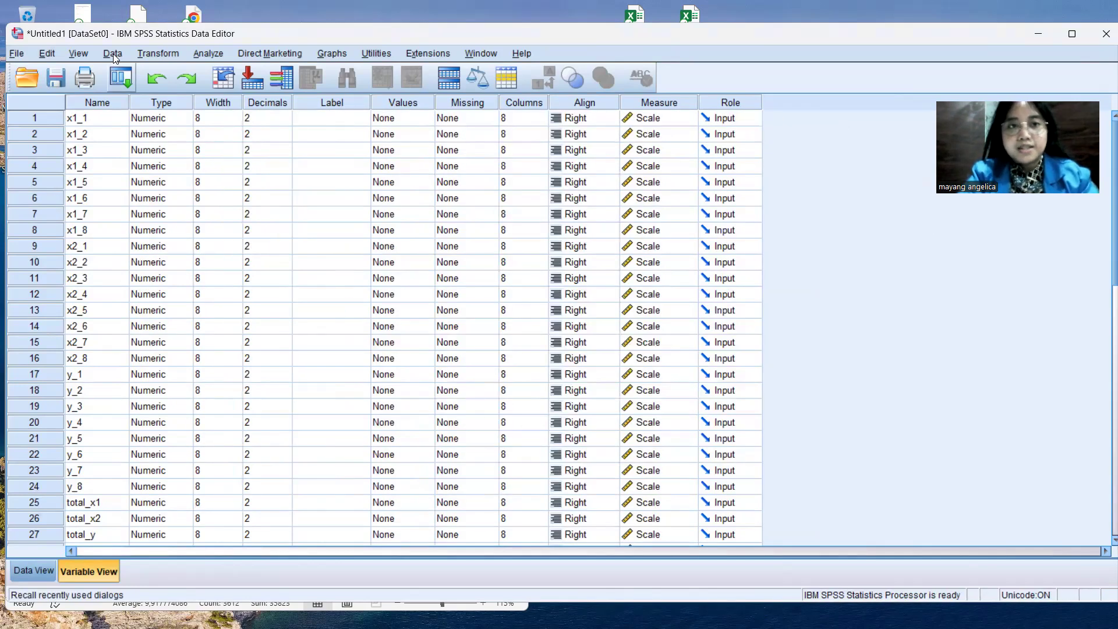
Step: Run a reliability analysis with the Alpha model on total_x1, total_x2, total_y and totalskor
{"action": "left_click", "coordinate": [208, 54]}
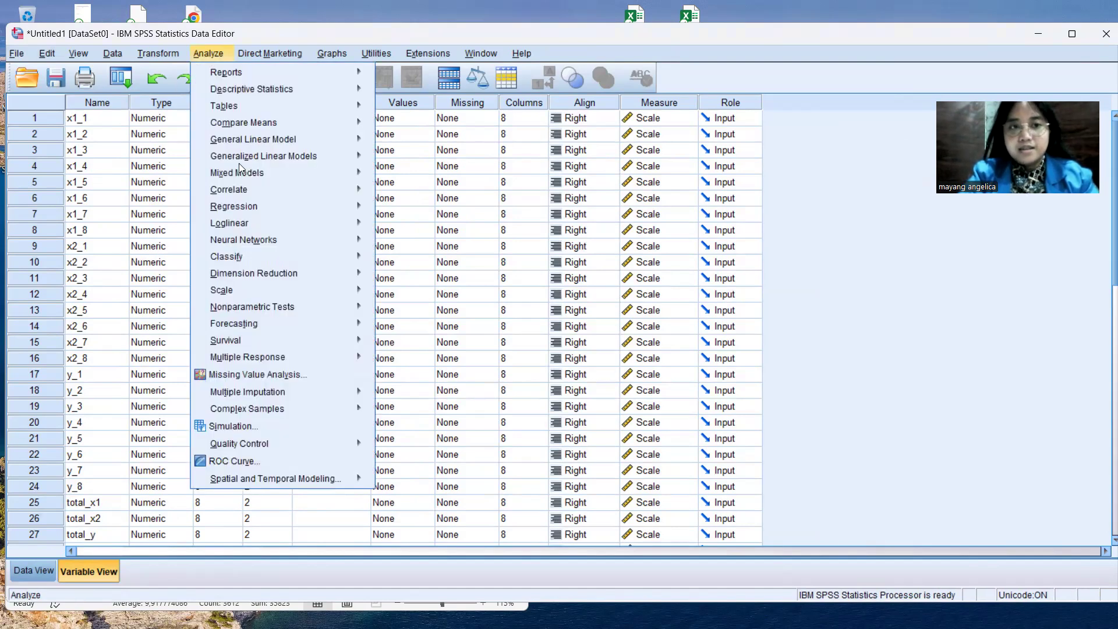
{"action": "mouse_move", "coordinate": [238, 290]}
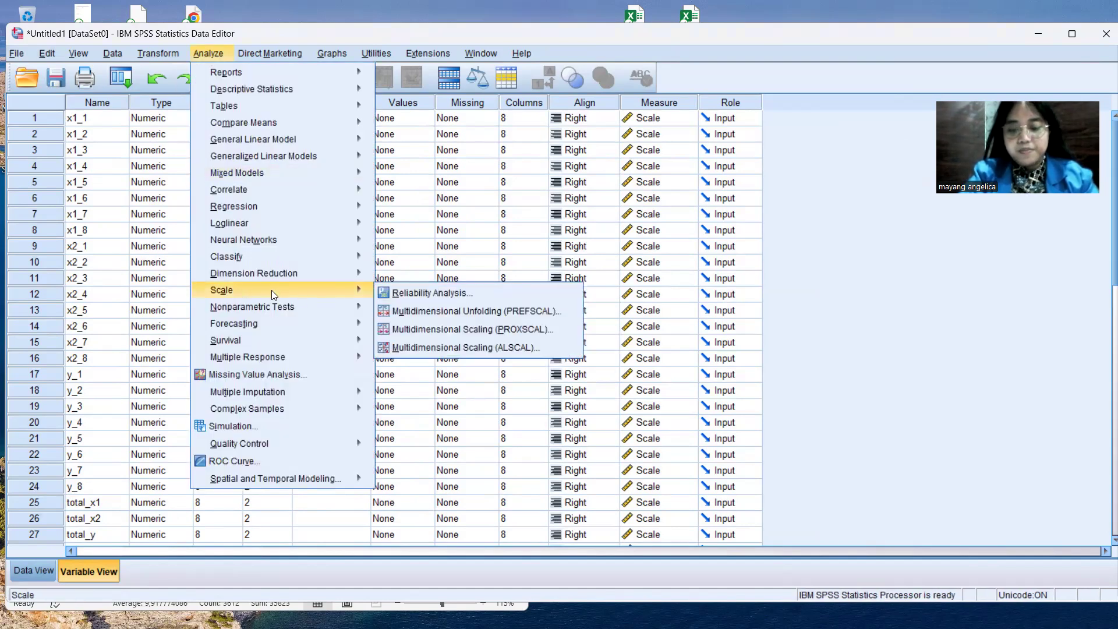
{"action": "left_click", "coordinate": [390, 295]}
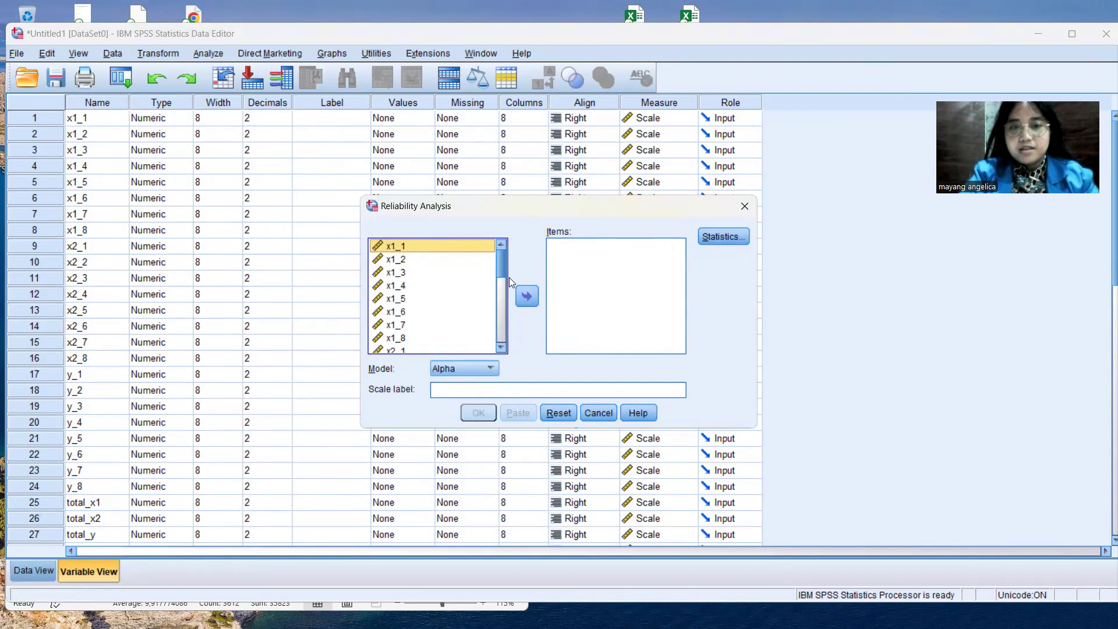
{"action": "left_click_drag", "start_coordinate": [503, 266], "coordinate": [506, 343]}
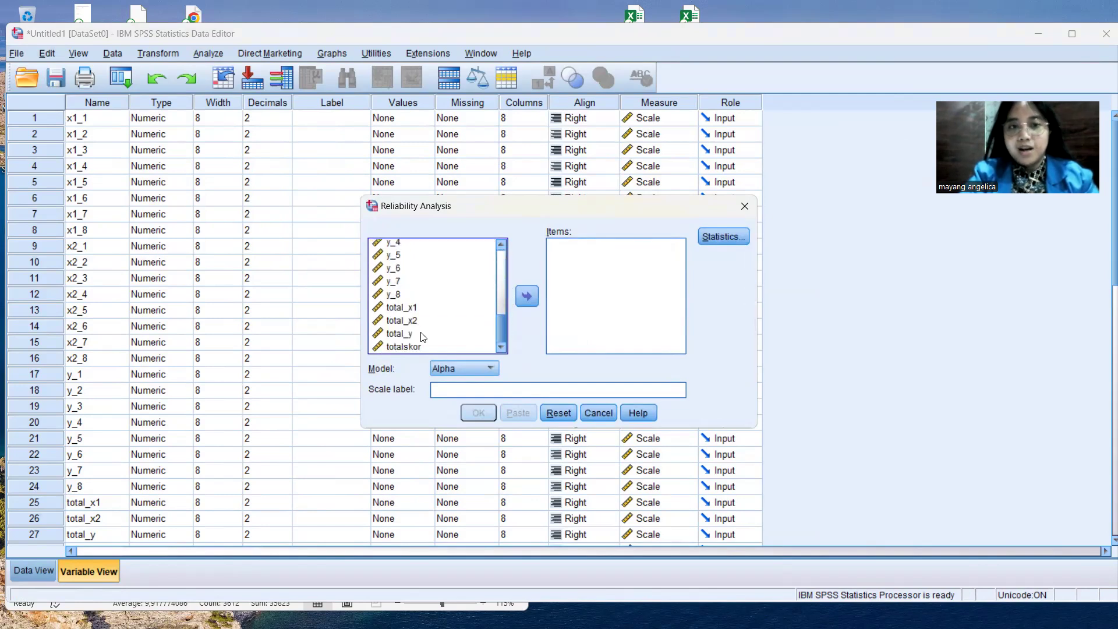
{"action": "left_click", "coordinate": [404, 307]}
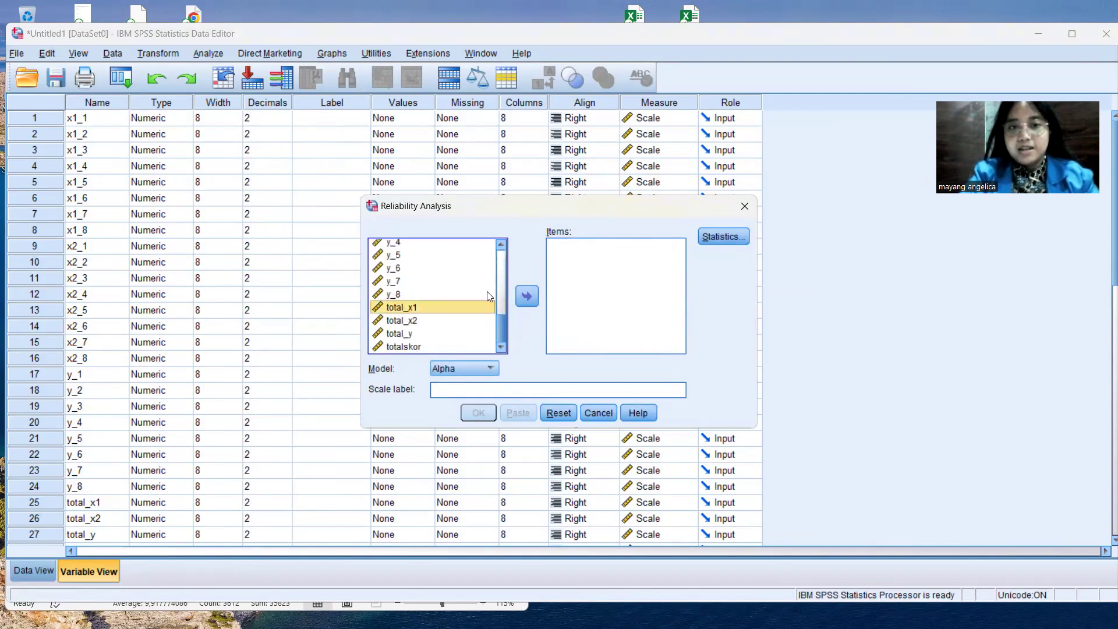
{"action": "left_click", "coordinate": [526, 302]}
{"action": "left_click", "coordinate": [488, 321]}
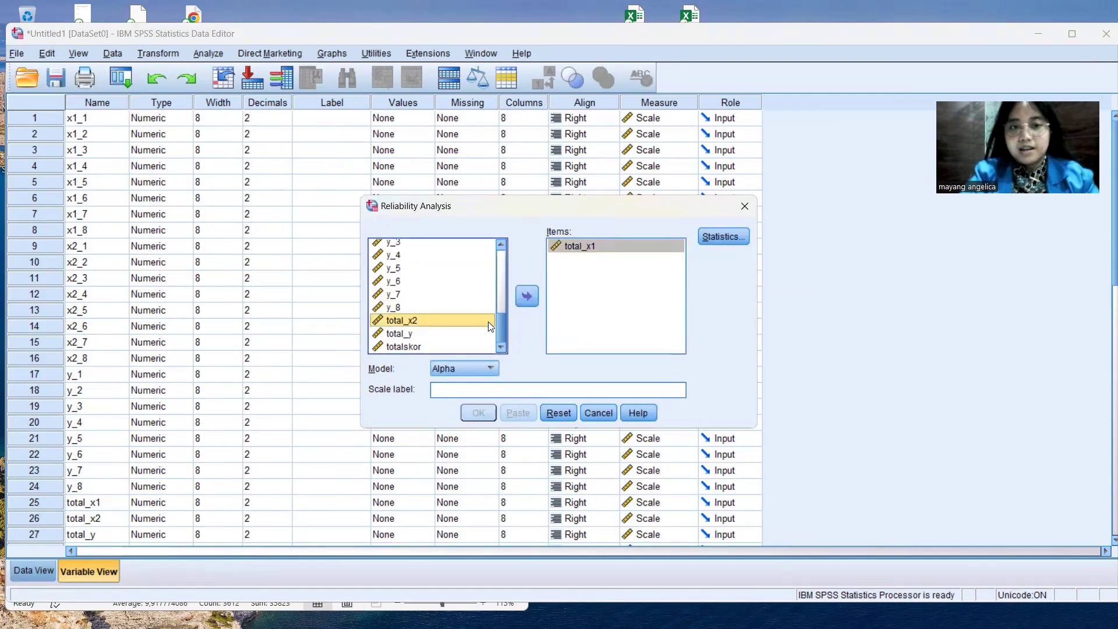
{"action": "left_click", "coordinate": [526, 299]}
{"action": "left_click", "coordinate": [412, 336]}
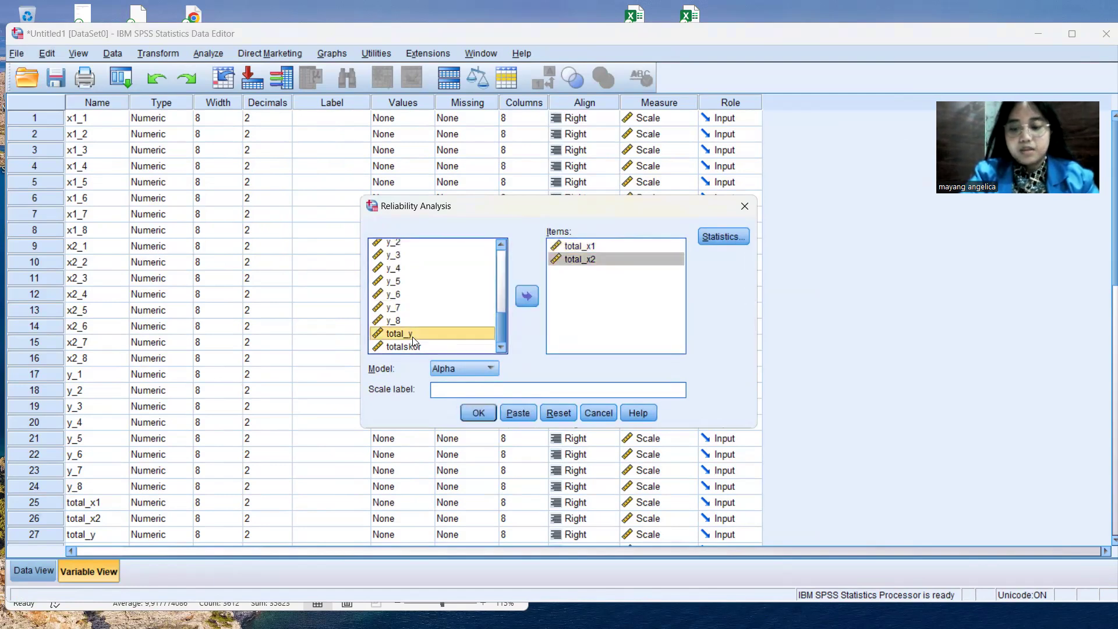
{"action": "left_click", "coordinate": [528, 300]}
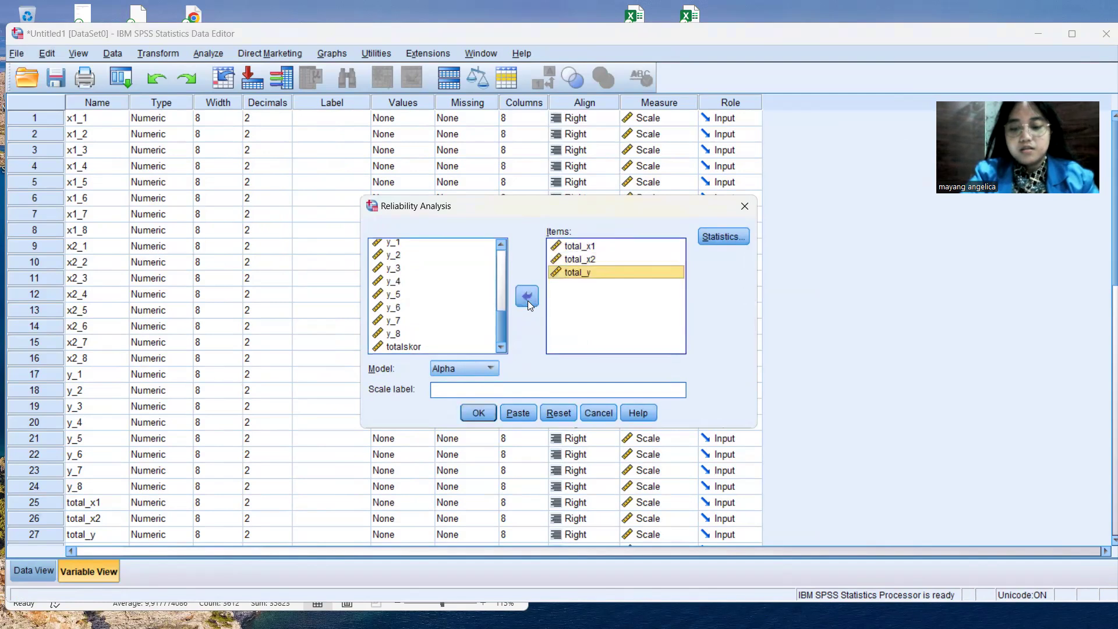
{"action": "left_click", "coordinate": [431, 344]}
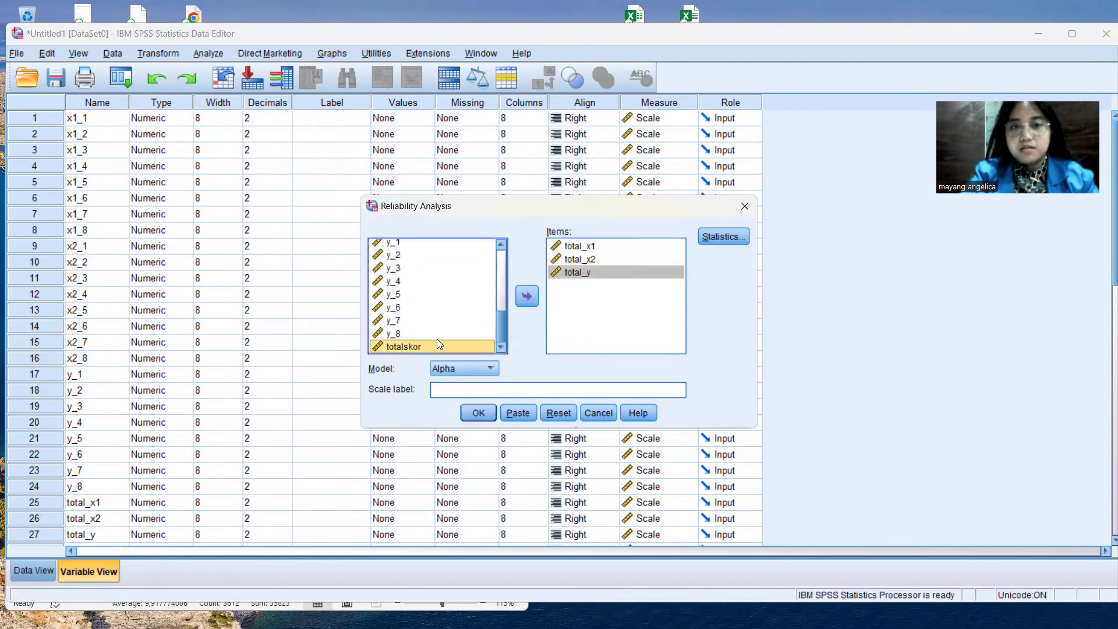
{"action": "left_click", "coordinate": [529, 298]}
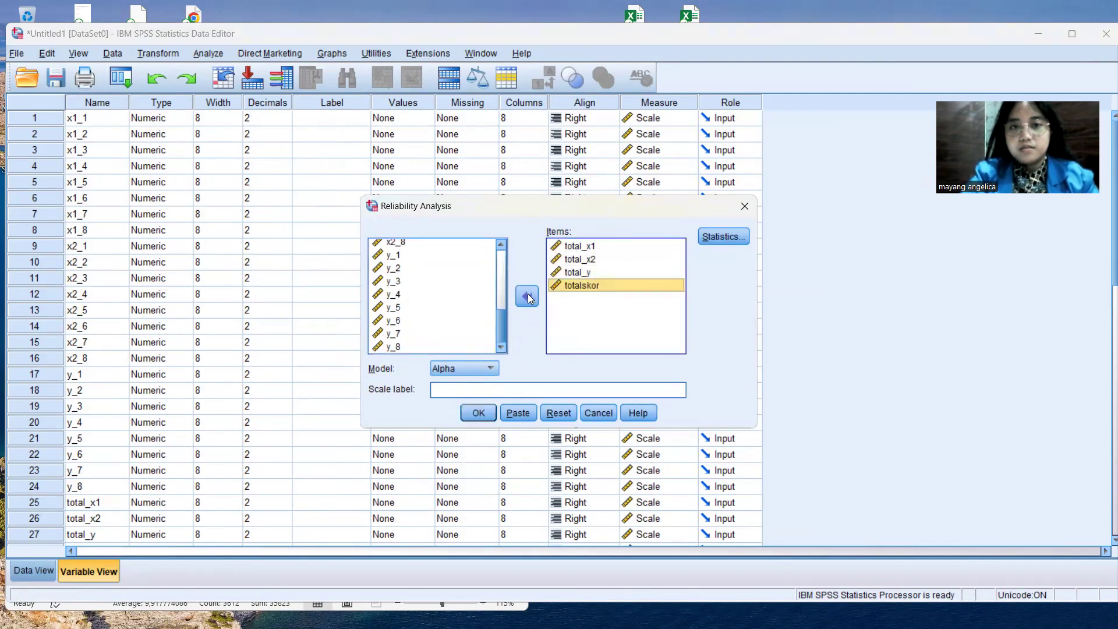
{"action": "left_click", "coordinate": [479, 413]}
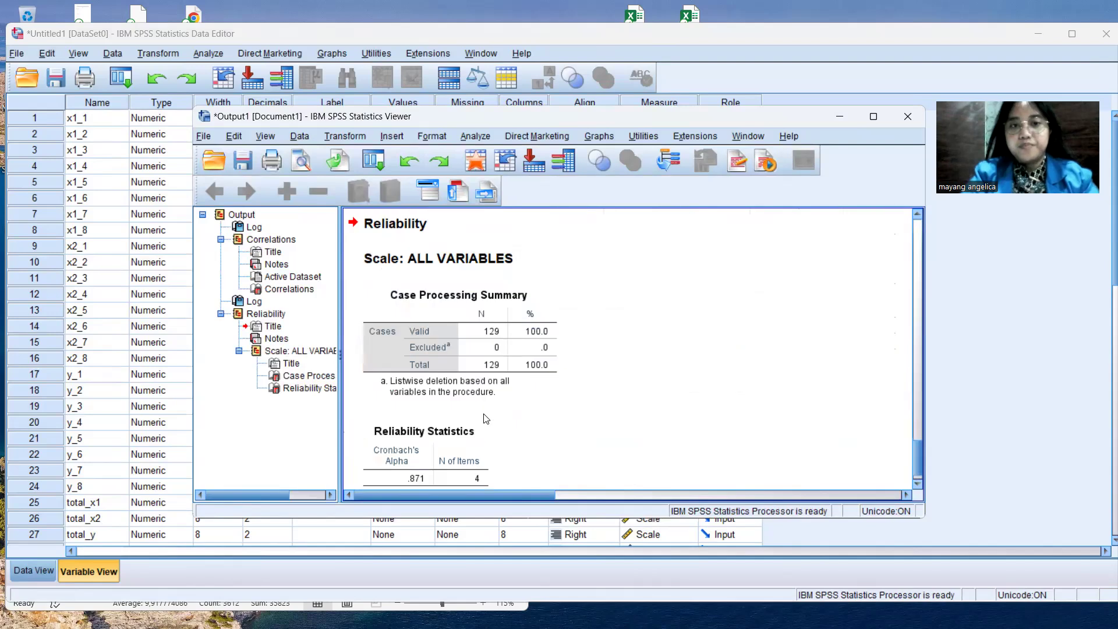
Step: Maximize the output window and examine the Case Processing Summary and Reliability Statistics tables
{"action": "left_click", "coordinate": [872, 116]}
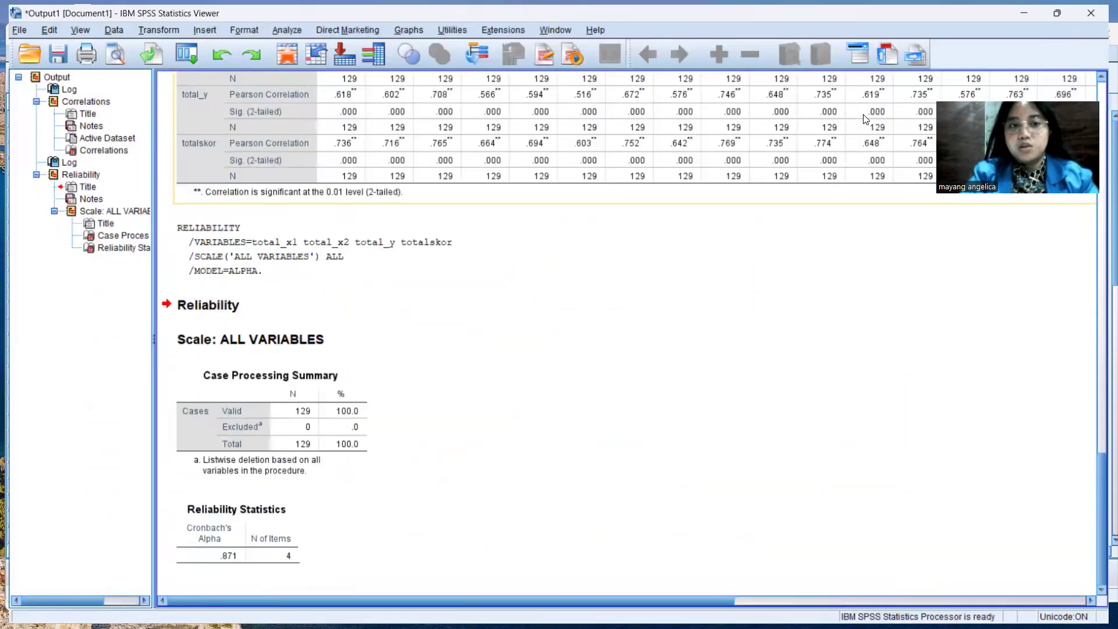
{"action": "left_click", "coordinate": [508, 313]}
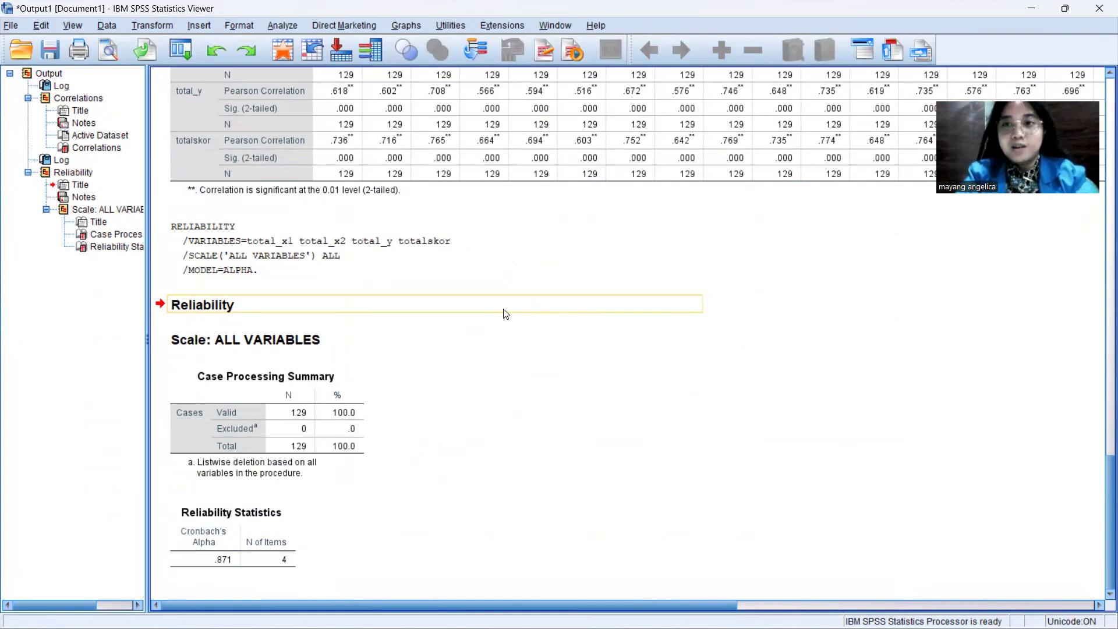
{"action": "left_click", "coordinate": [399, 340]}
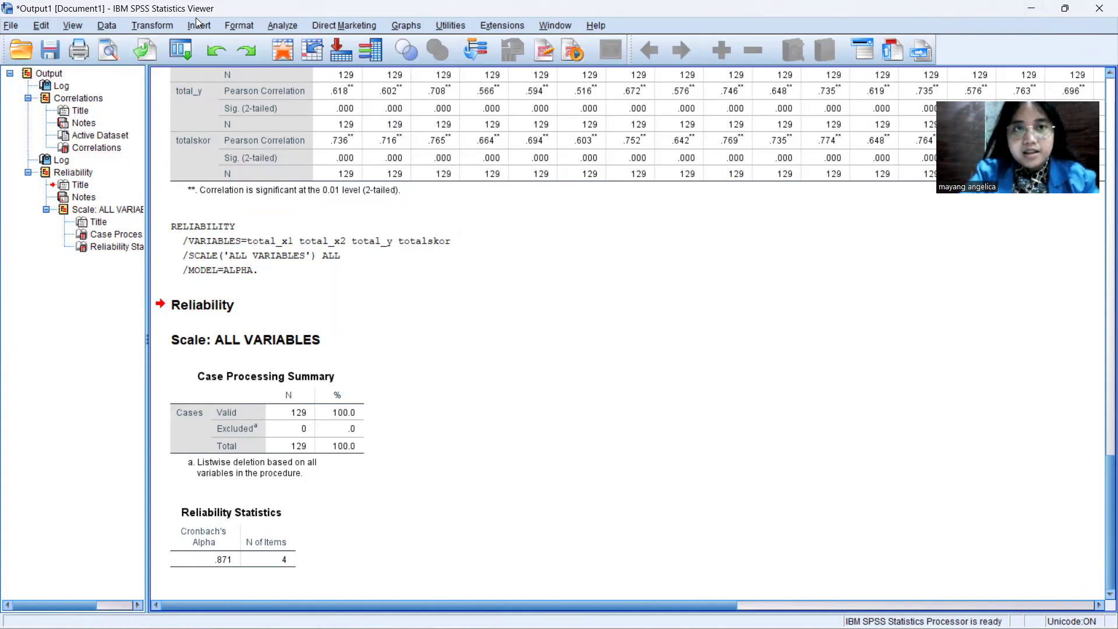
Step: Reset the bivariate correlation settings and run a two-tailed Pearson correlation on total_x1, total_x2 and total_y, with significant correlations flagged
{"action": "key", "text": "alt+a"}
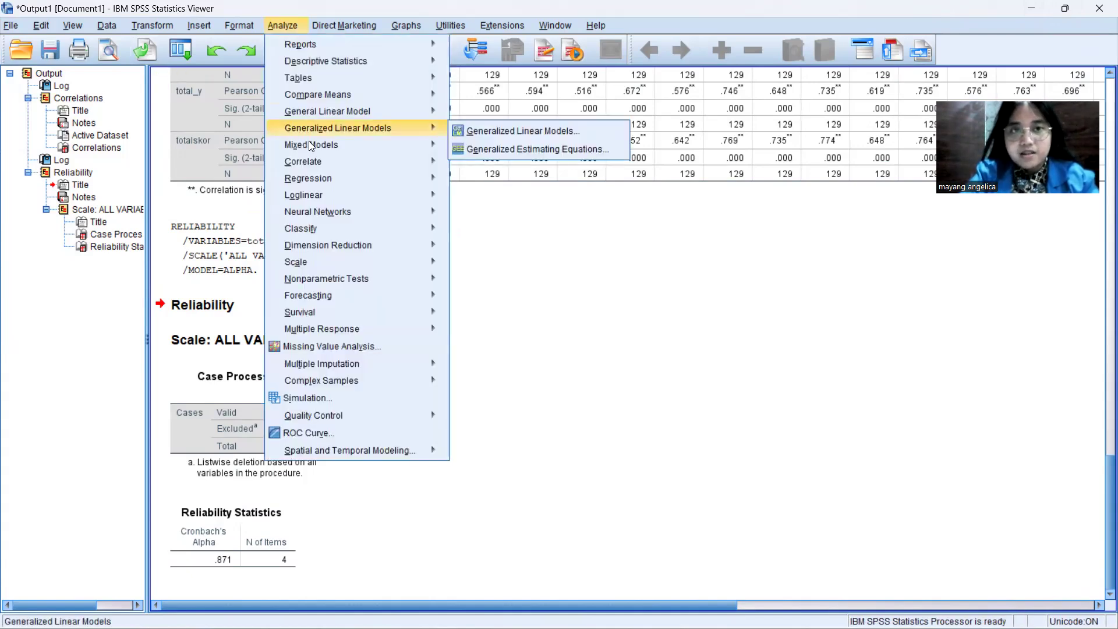
{"action": "mouse_move", "coordinate": [319, 164]}
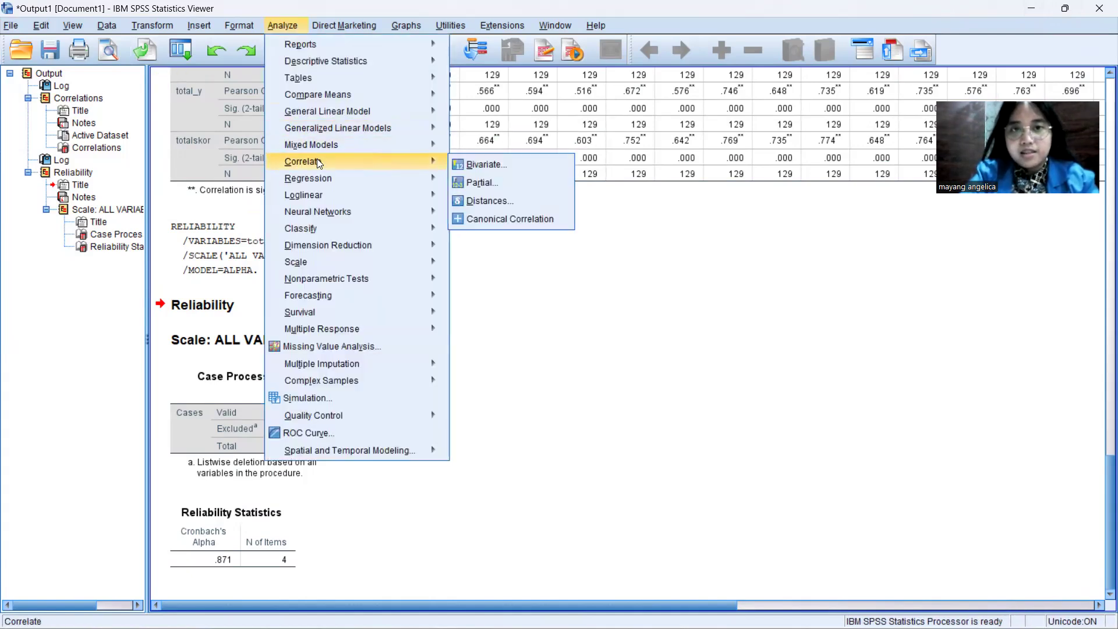
{"action": "left_click", "coordinate": [458, 167]}
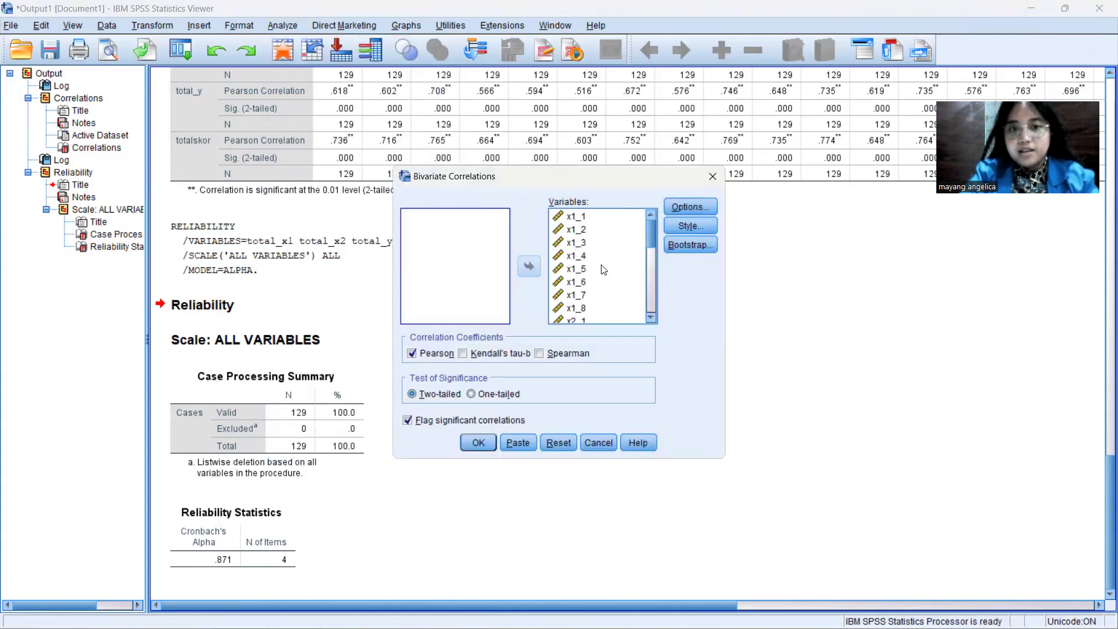
{"action": "left_click", "coordinate": [547, 441]}
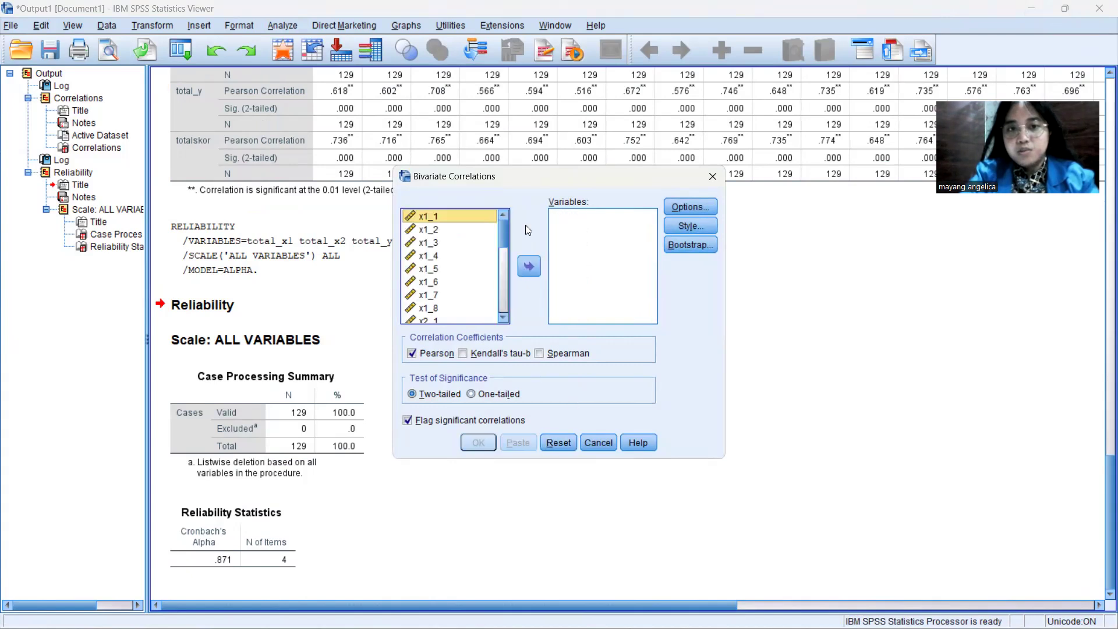
{"action": "left_click_drag", "start_coordinate": [504, 240], "coordinate": [502, 320]}
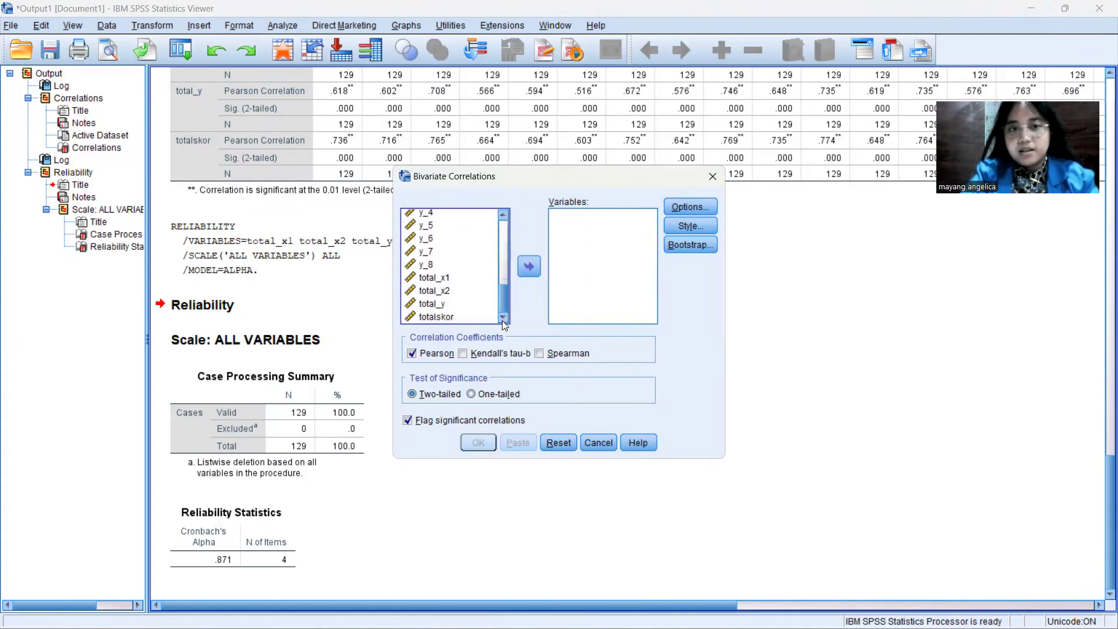
{"action": "left_click", "coordinate": [445, 282]}
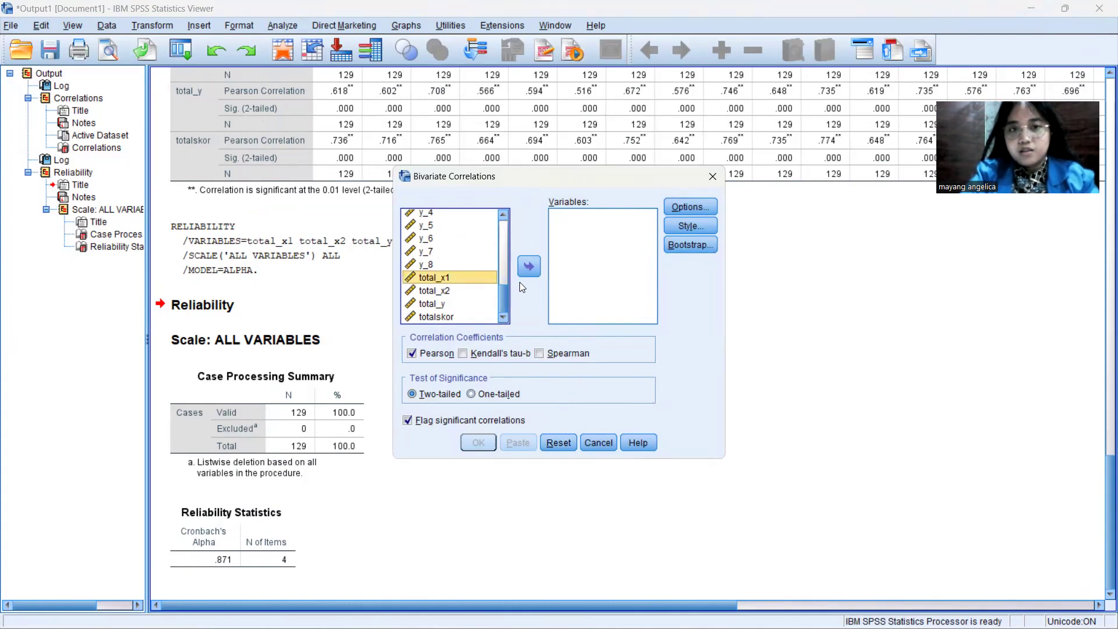
{"action": "left_click", "coordinate": [528, 267]}
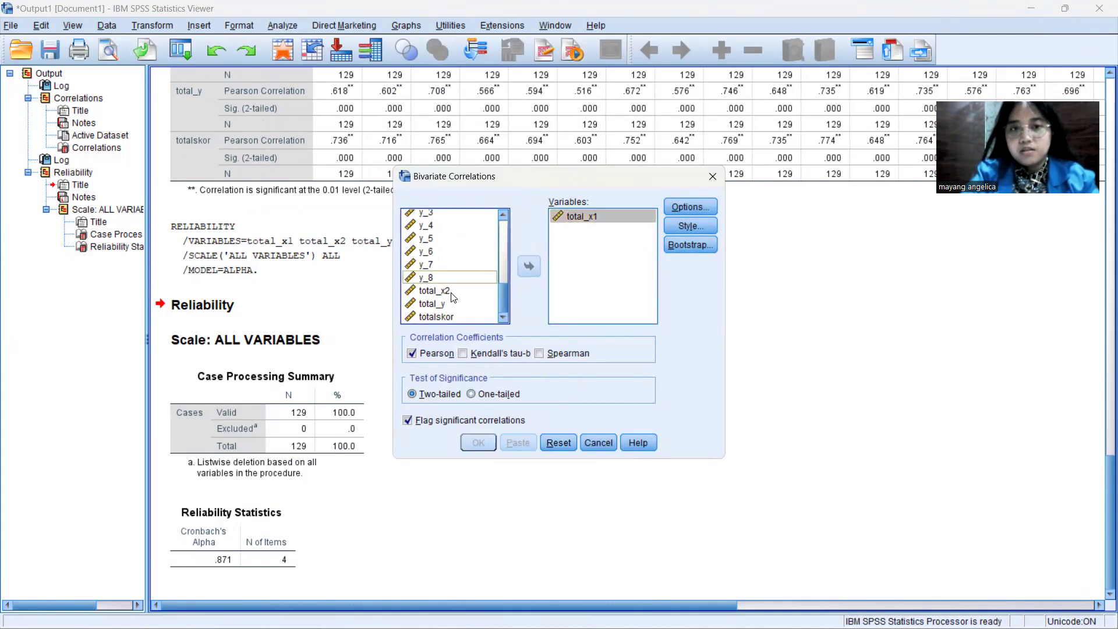
{"action": "left_click", "coordinate": [452, 293]}
{"action": "double_click", "coordinate": [441, 293]}
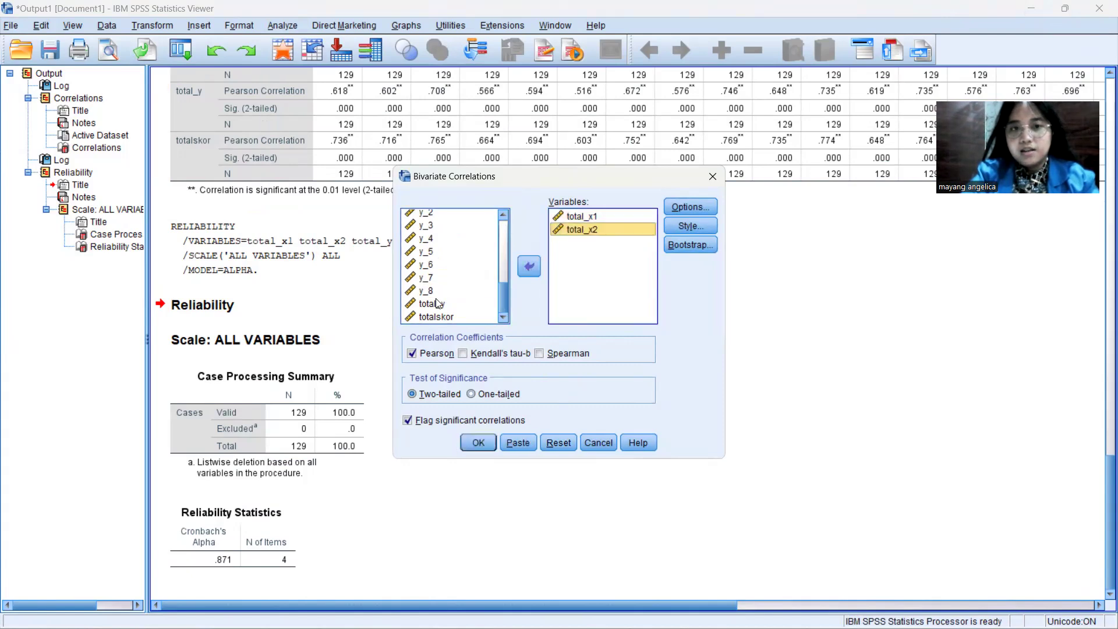
{"action": "left_click", "coordinate": [437, 303]}
{"action": "left_click", "coordinate": [529, 267]}
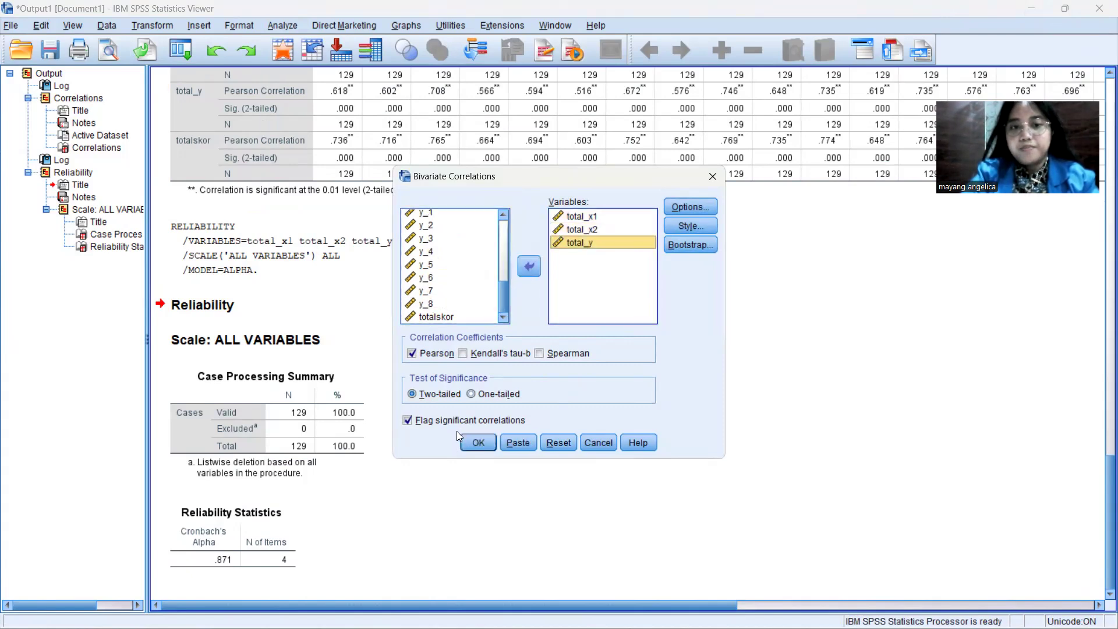
{"action": "left_click", "coordinate": [475, 437]}
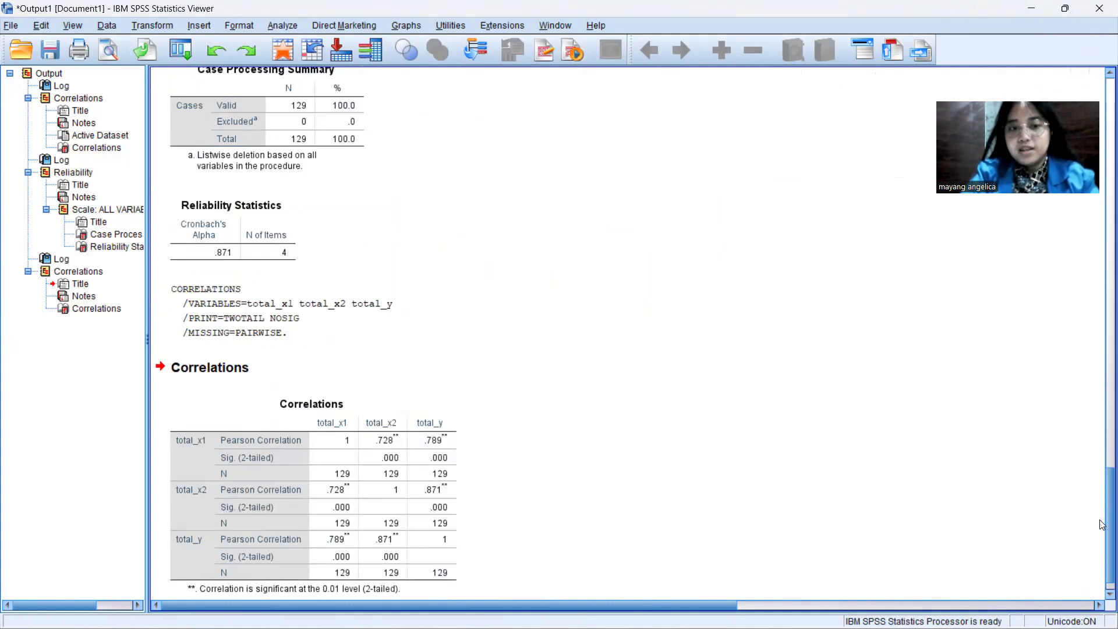
Step: Examine the Pearson correlations and significance values among total_x1, total_x2 and total_y in the new Correlations table
{"action": "scroll", "coordinate": [1102, 524], "scroll_direction": "down", "scroll_amount": 1}
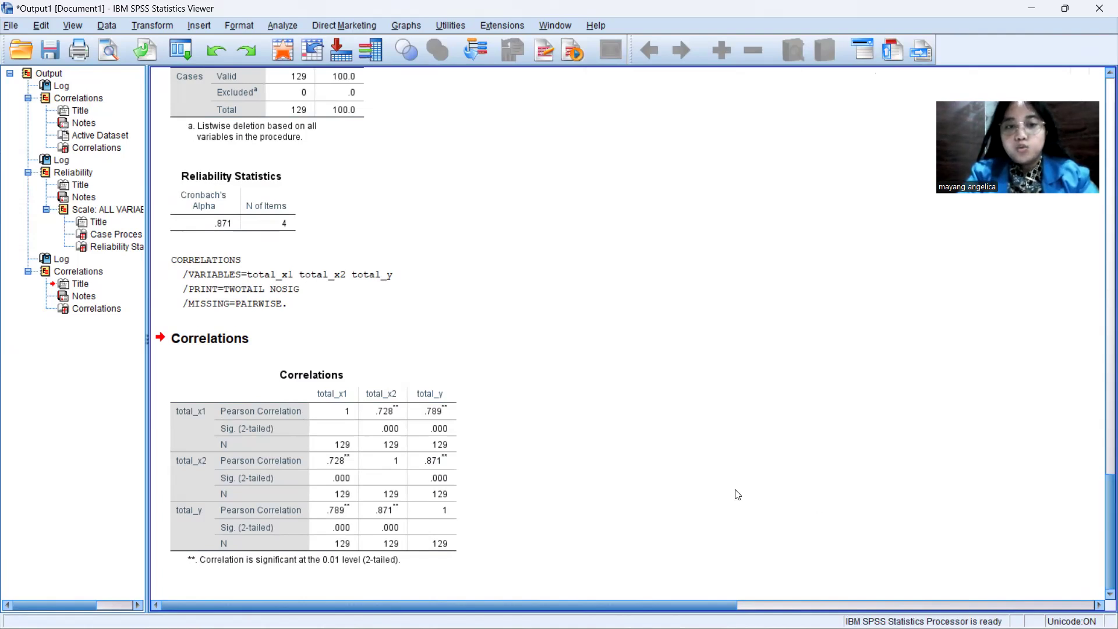
{"action": "left_click", "coordinate": [450, 527]}
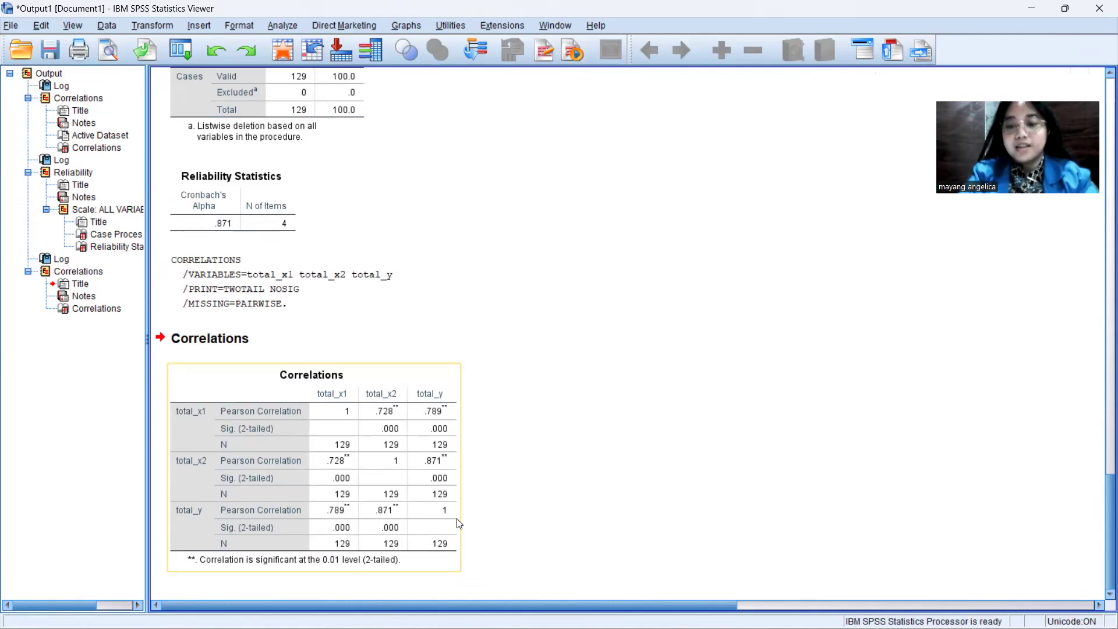
{"action": "left_click", "coordinate": [520, 528]}
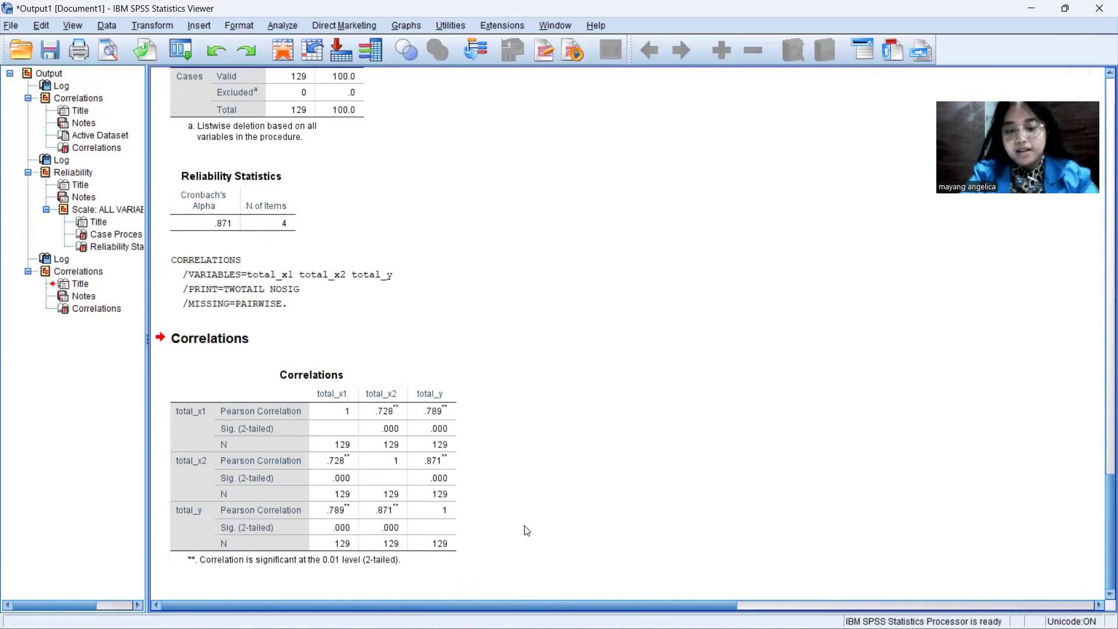
{"action": "left_click", "coordinate": [402, 454]}
{"action": "left_click", "coordinate": [272, 282]}
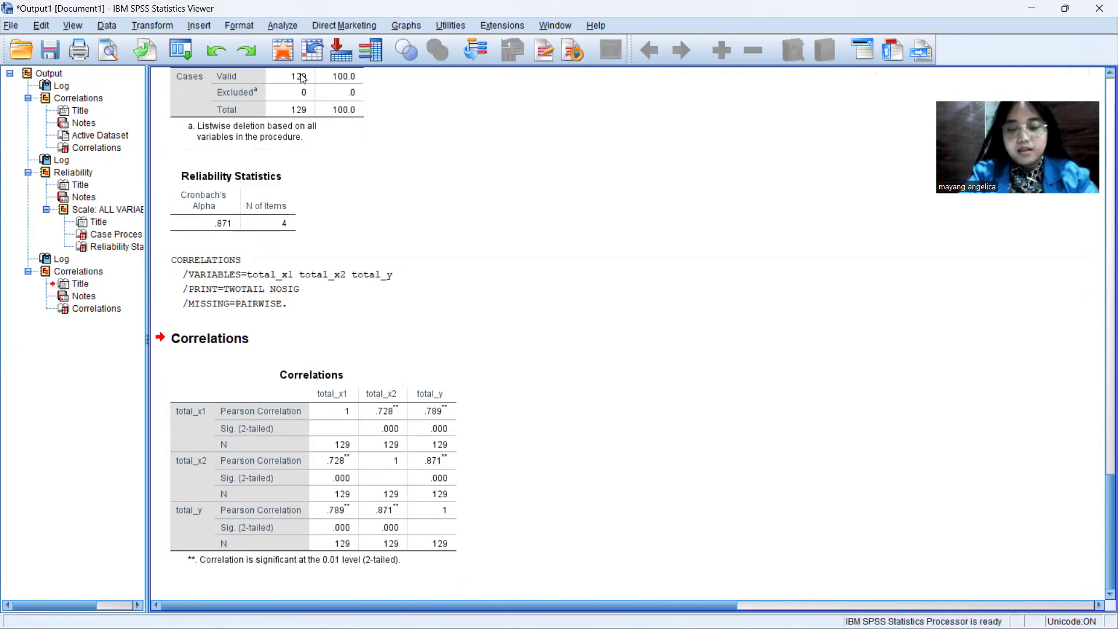
Step: Set up a linear regression with total_y as the dependent variable and total_x1 and total_x2 as the independent variables
{"action": "key", "text": "alt+a"}
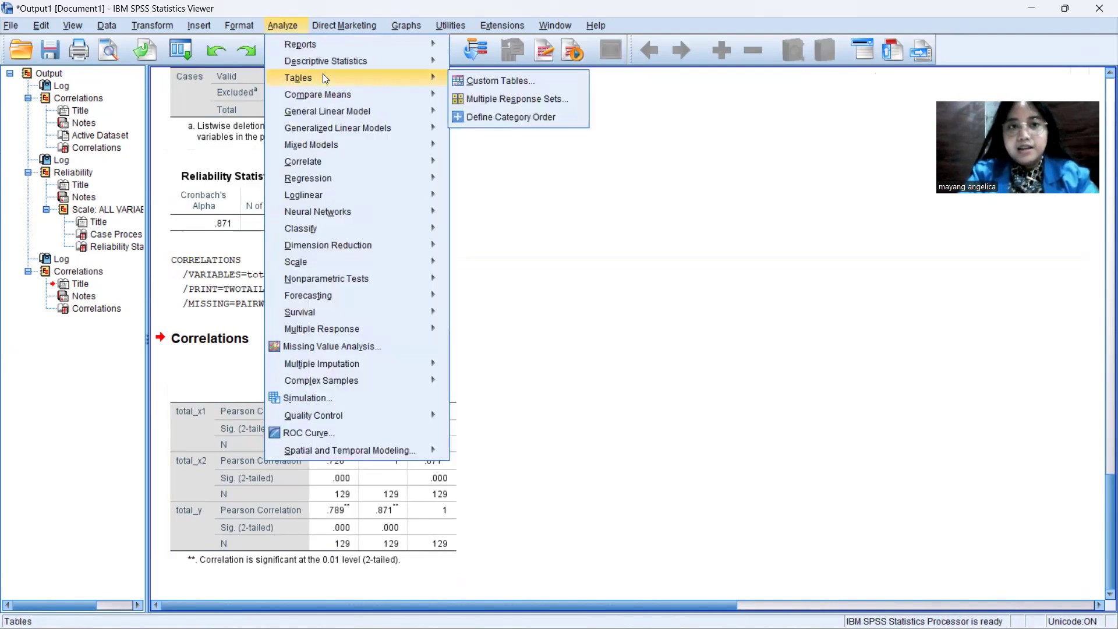
{"action": "mouse_move", "coordinate": [318, 182]}
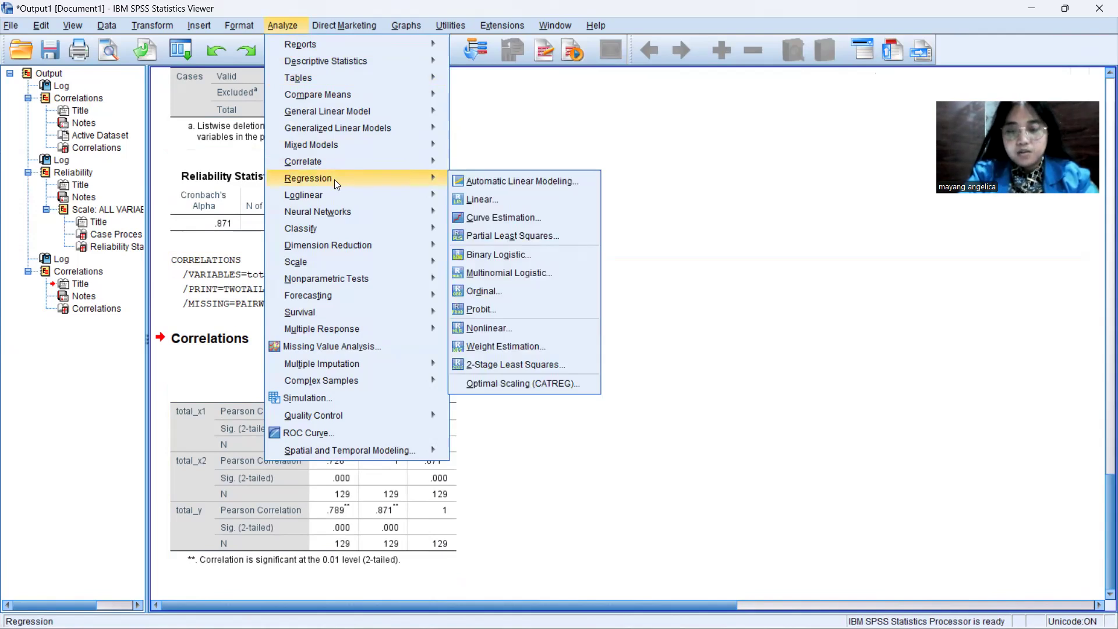
{"action": "left_click", "coordinate": [455, 194]}
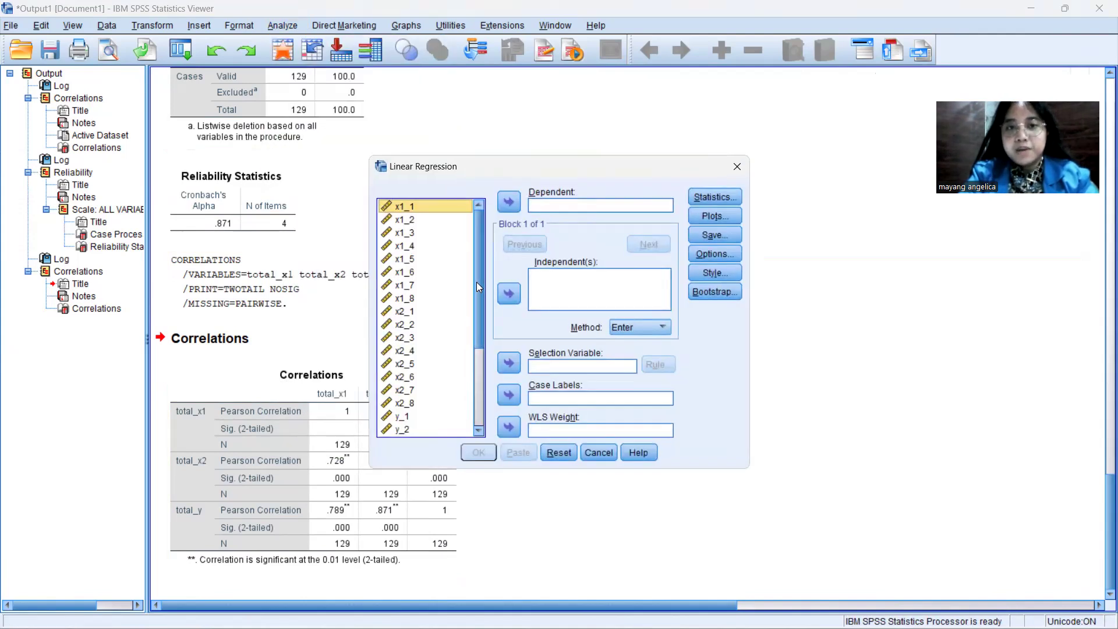
{"action": "left_click_drag", "start_coordinate": [476, 282], "coordinate": [494, 414]}
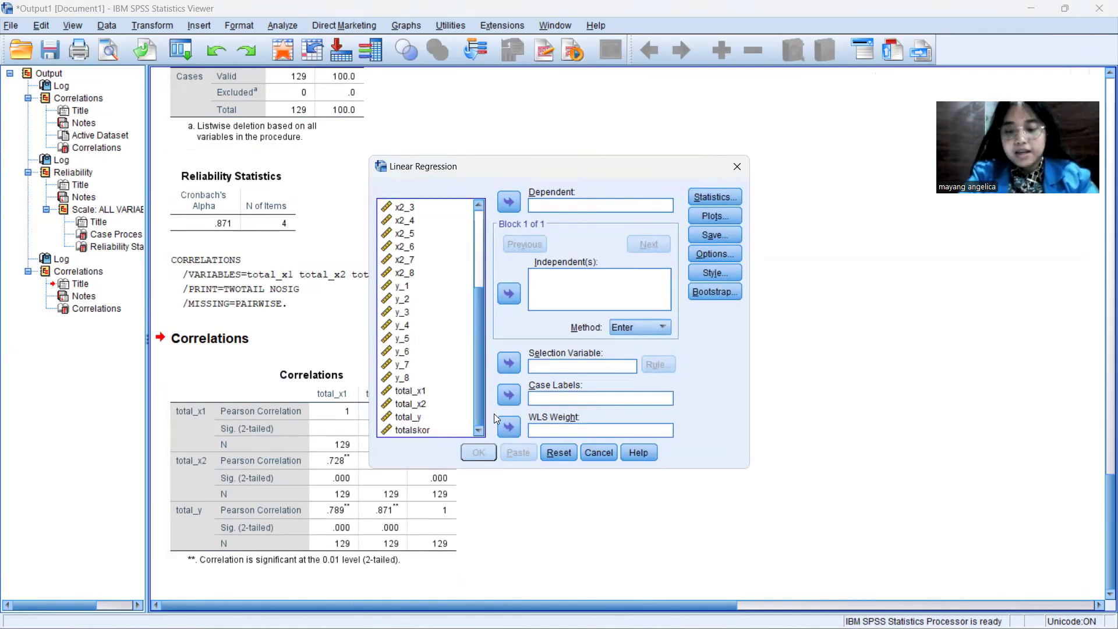
{"action": "left_click", "coordinate": [420, 417]}
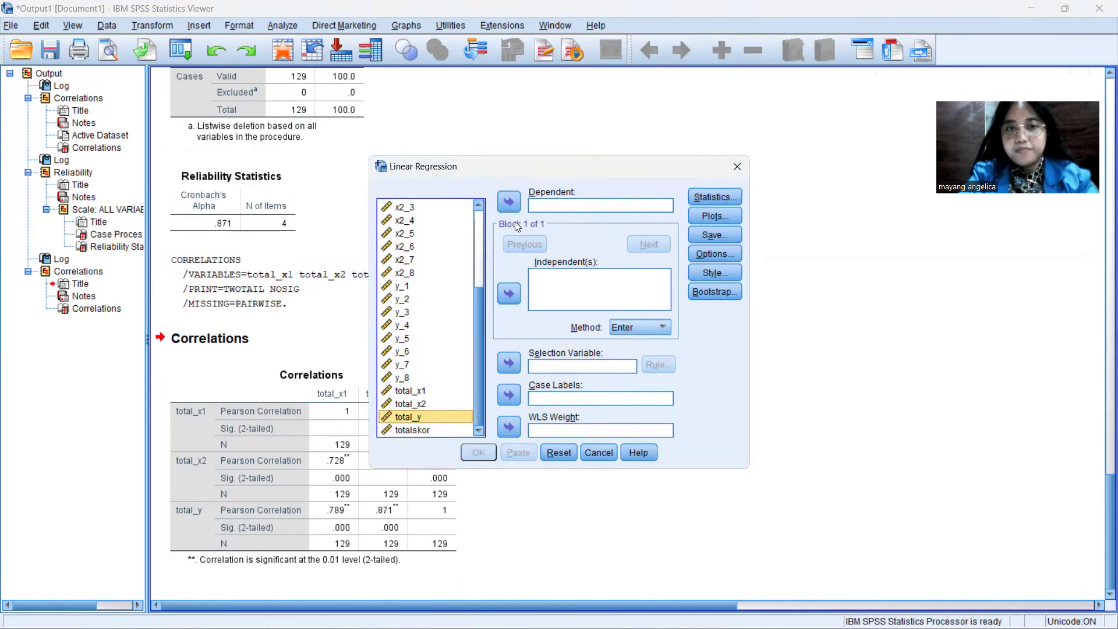
{"action": "left_click", "coordinate": [510, 210]}
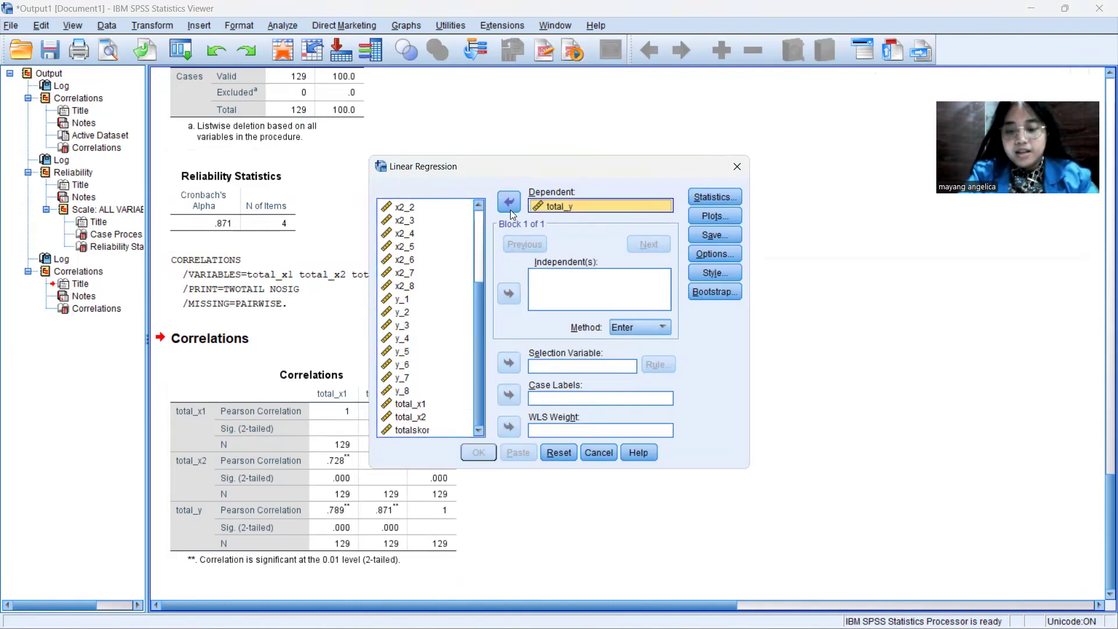
{"action": "left_click", "coordinate": [402, 404]}
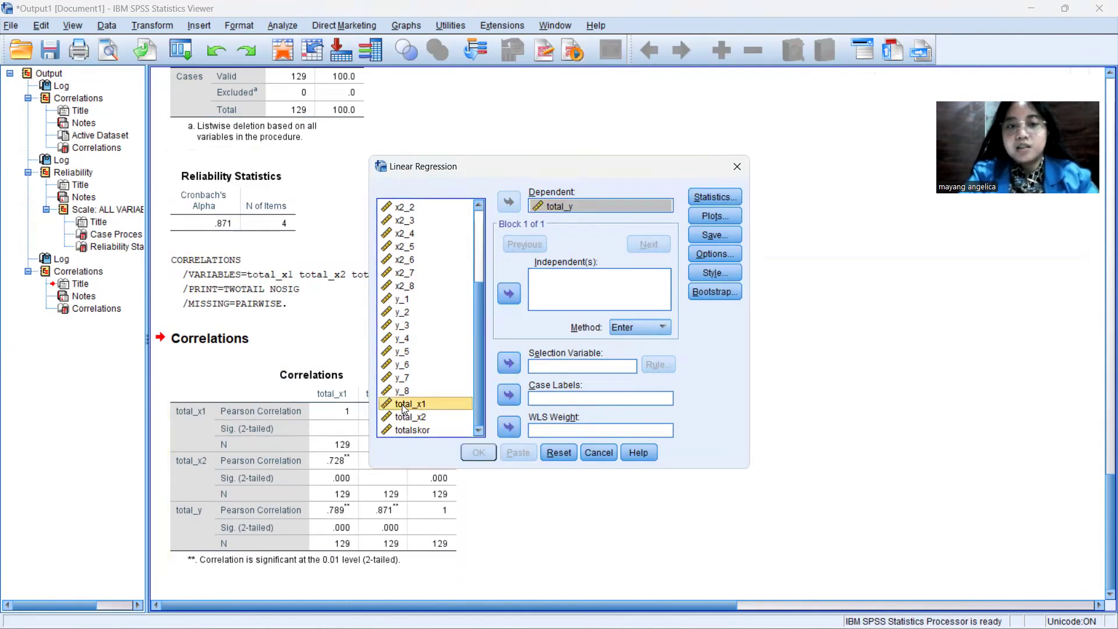
{"action": "left_click", "coordinate": [510, 294]}
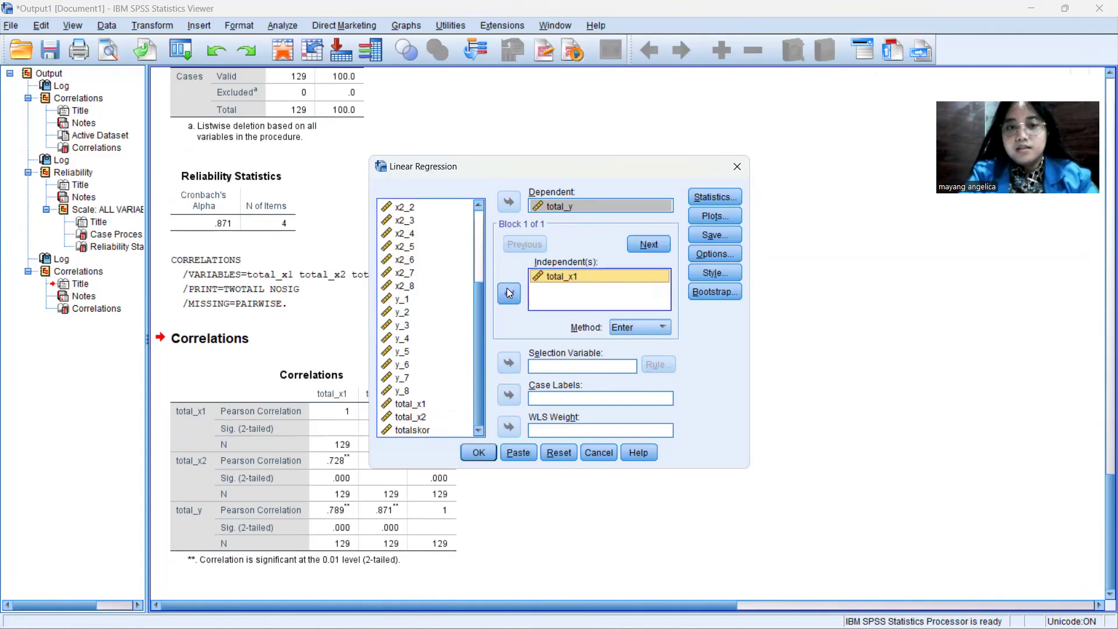
{"action": "left_click", "coordinate": [410, 417]}
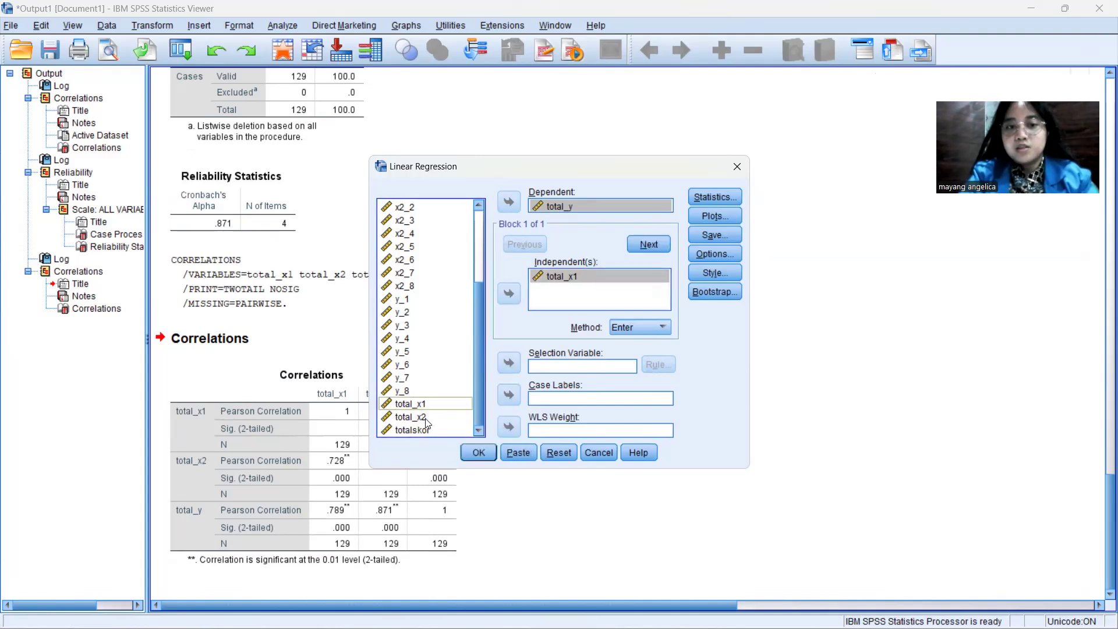
{"action": "left_click", "coordinate": [510, 296]}
Step: Include R squared change in the statistics of the linear regression
{"action": "left_click", "coordinate": [699, 201]}
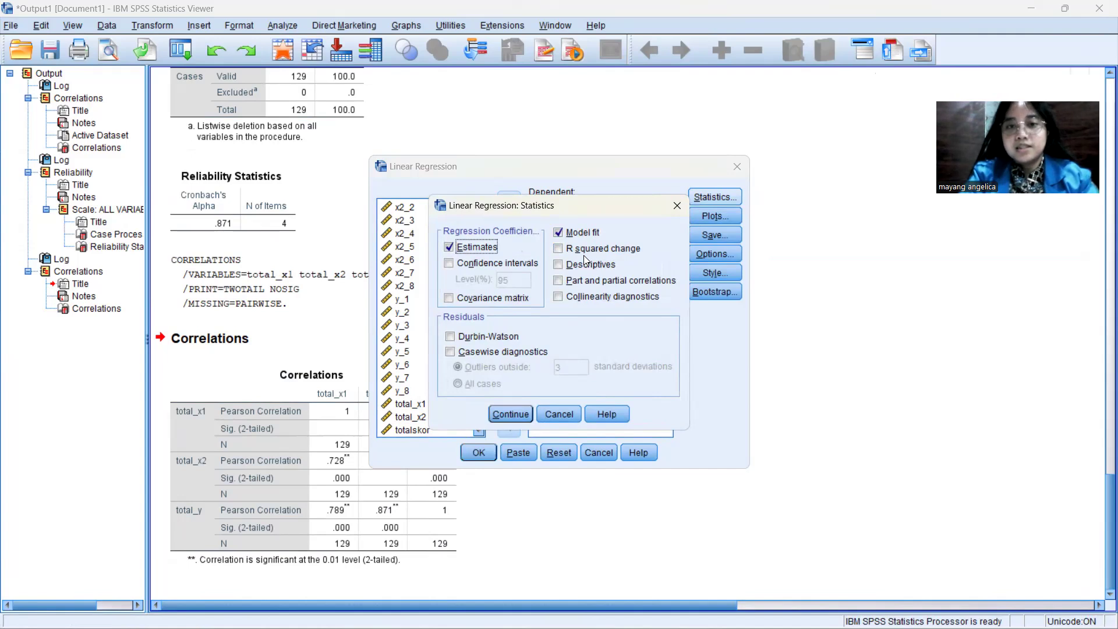
{"action": "left_click", "coordinate": [558, 248]}
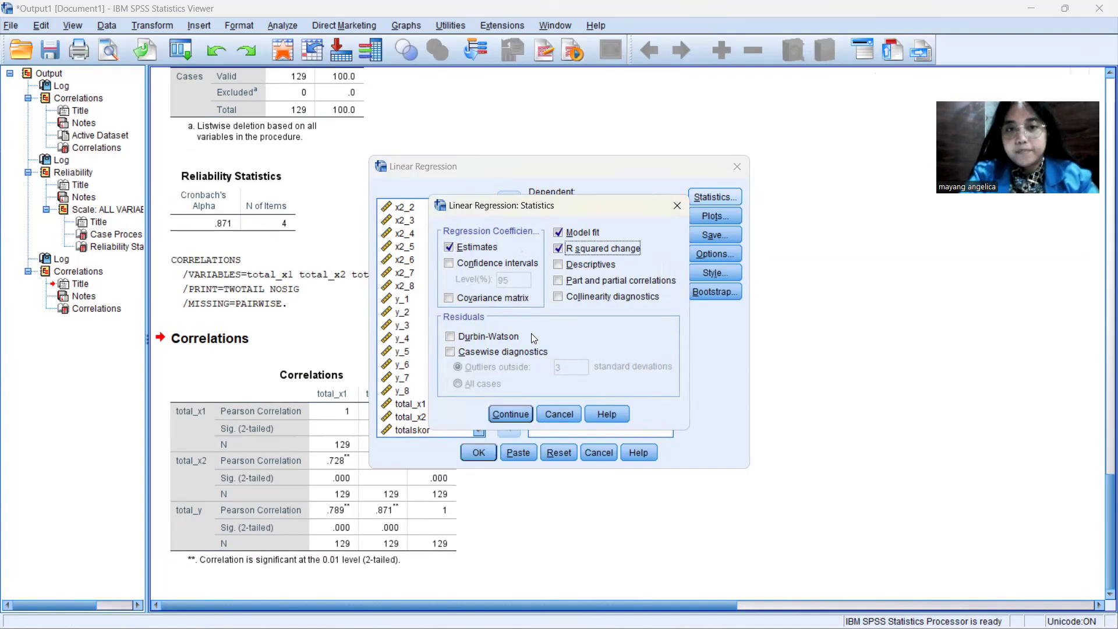
{"action": "left_click", "coordinate": [511, 419]}
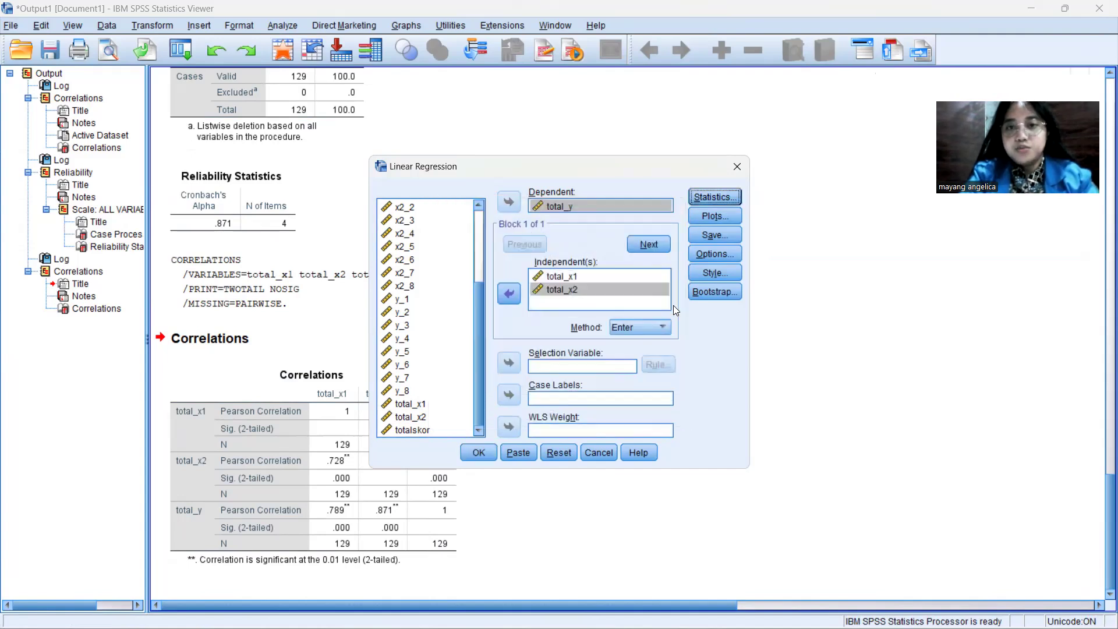
Step: Add a scatter plot with *ZPRED on Y and *SRESID on X, and run the linear regression
{"action": "left_click", "coordinate": [708, 223]}
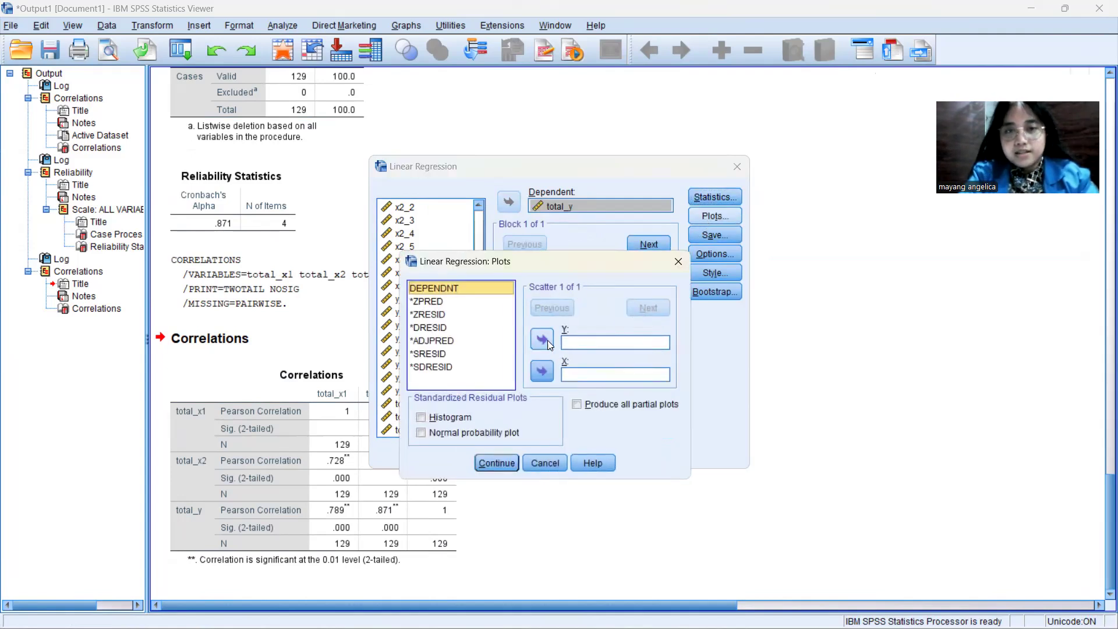
{"action": "left_click", "coordinate": [436, 302]}
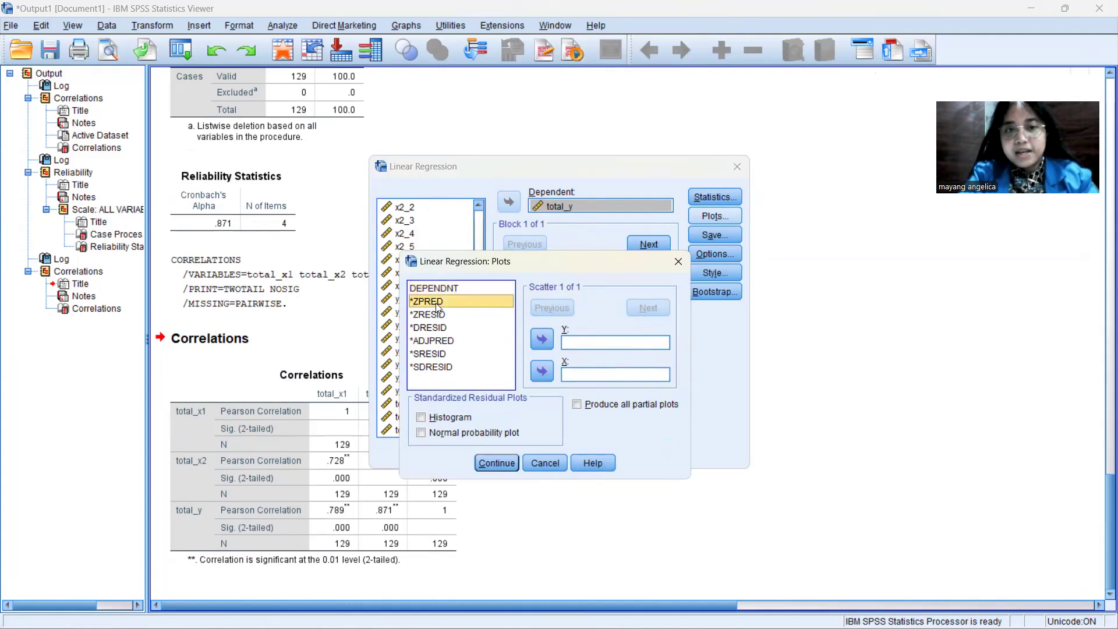
{"action": "left_click", "coordinate": [543, 336]}
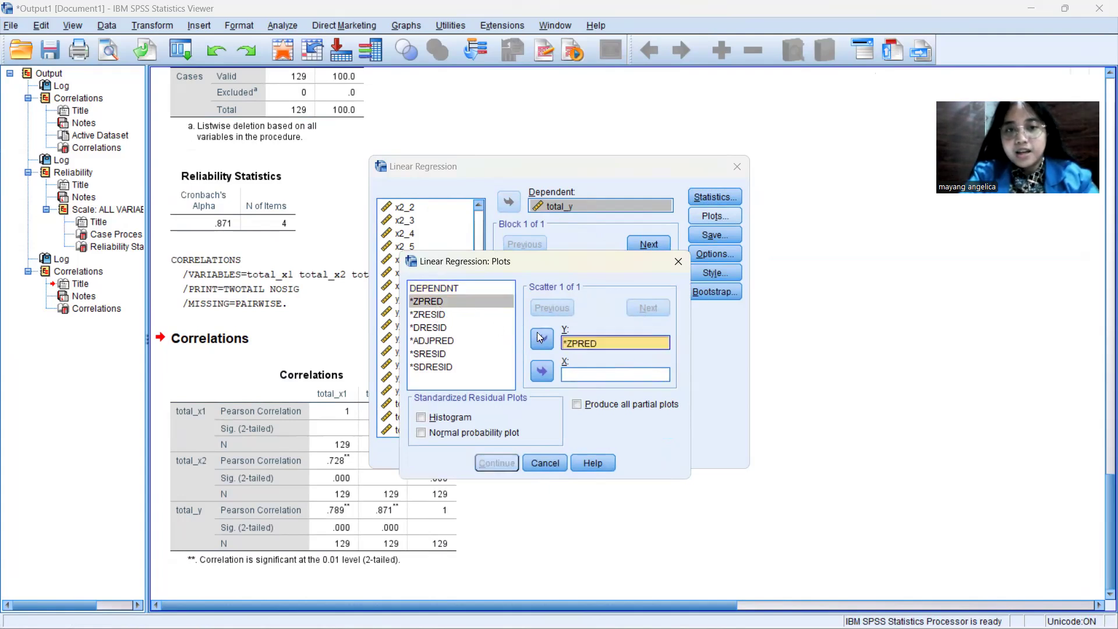
{"action": "left_click", "coordinate": [434, 354]}
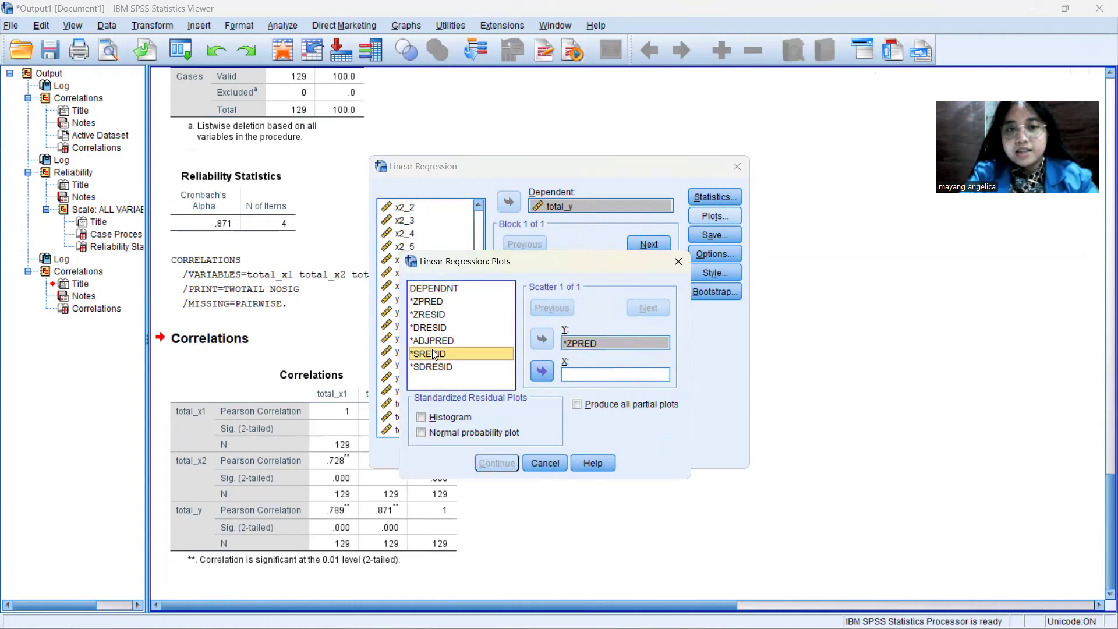
{"action": "left_click", "coordinate": [547, 372]}
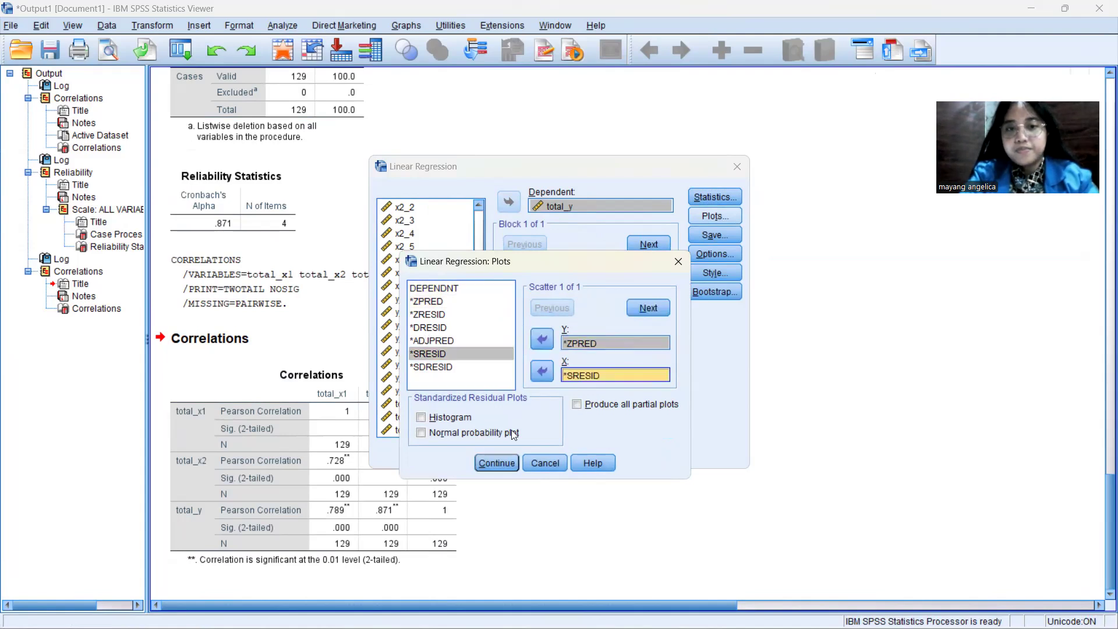
{"action": "left_click", "coordinate": [497, 463]}
{"action": "left_click", "coordinate": [478, 452]}
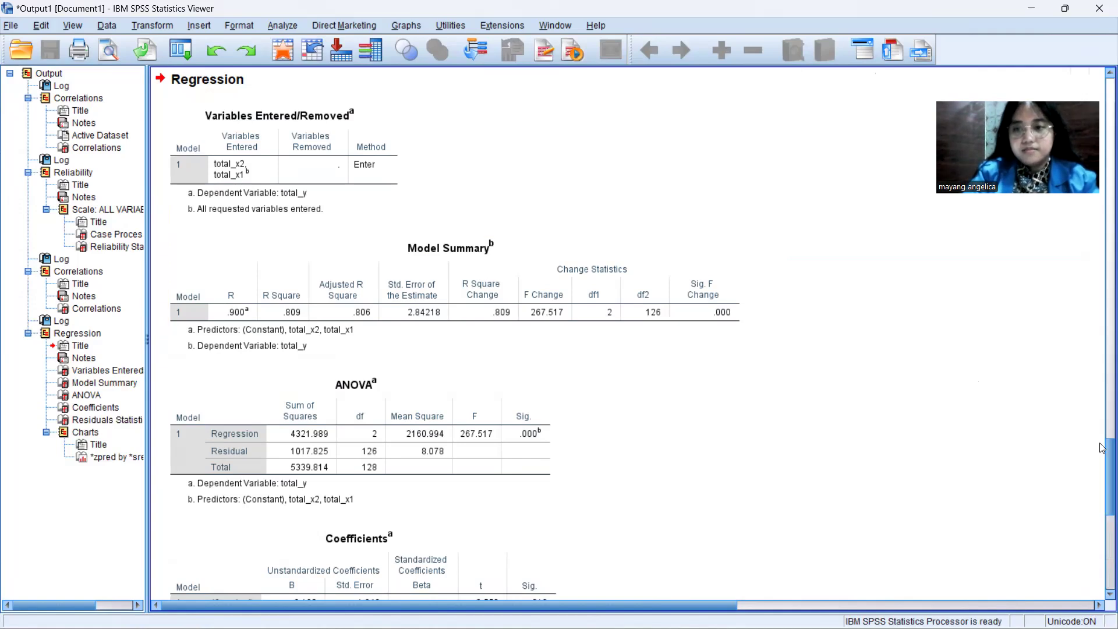
Step: Examine the ANOVA and Coefficients tables of the regression output, and switch to the t distribution table tabel-t (1).pdf in Microsoft Edge
{"action": "left_click_drag", "start_coordinate": [1102, 447], "coordinate": [1103, 487]}
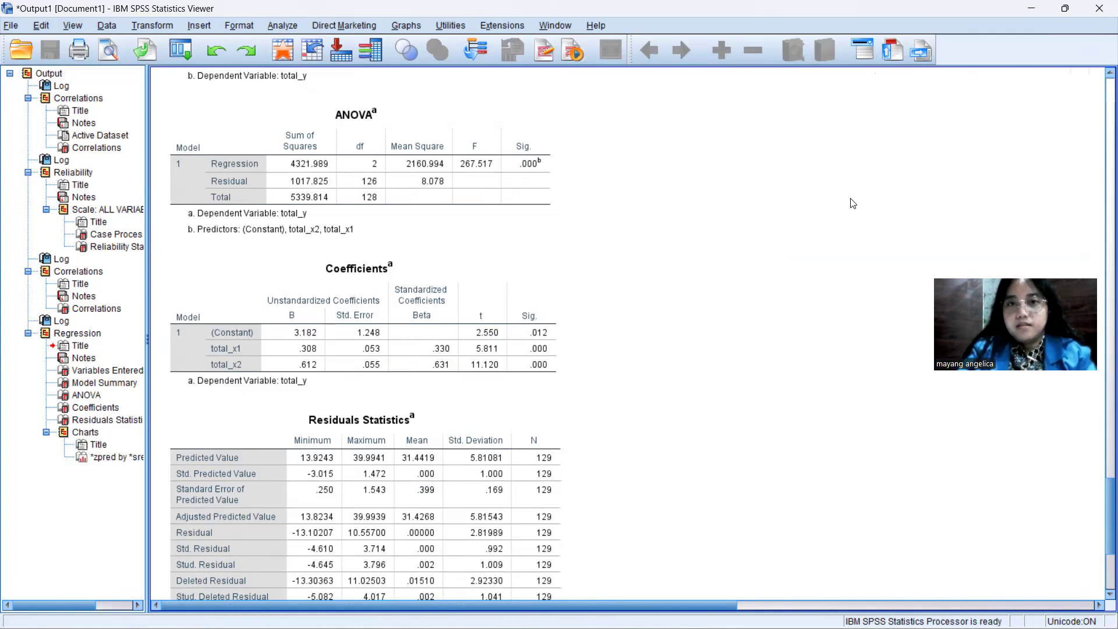
{"action": "key", "text": "alt+Tab"}
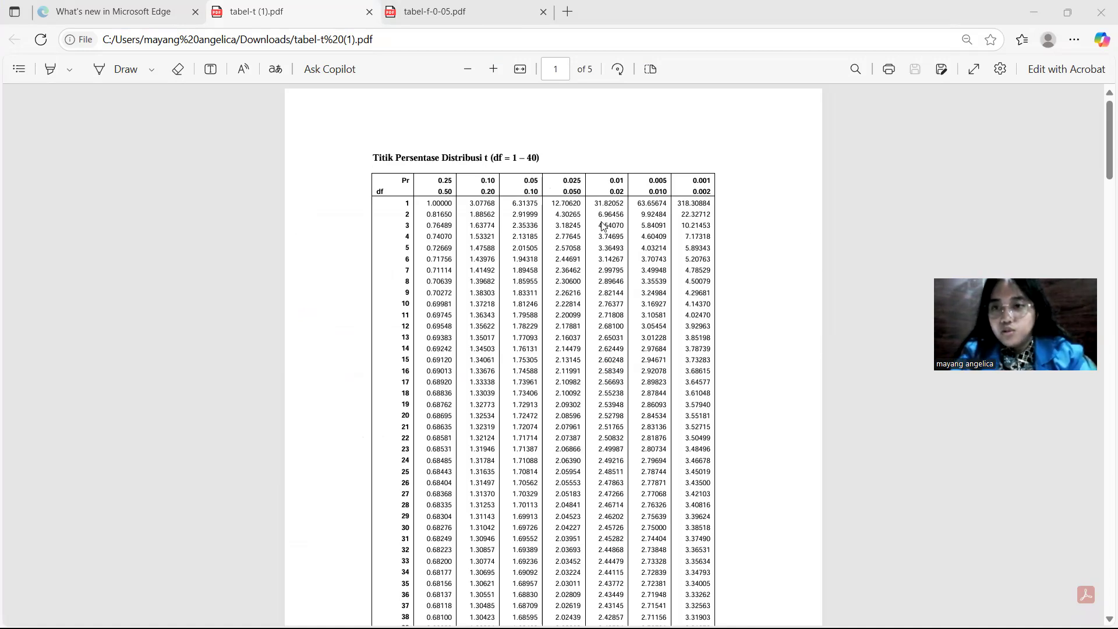
{"action": "left_click", "coordinate": [1101, 159]}
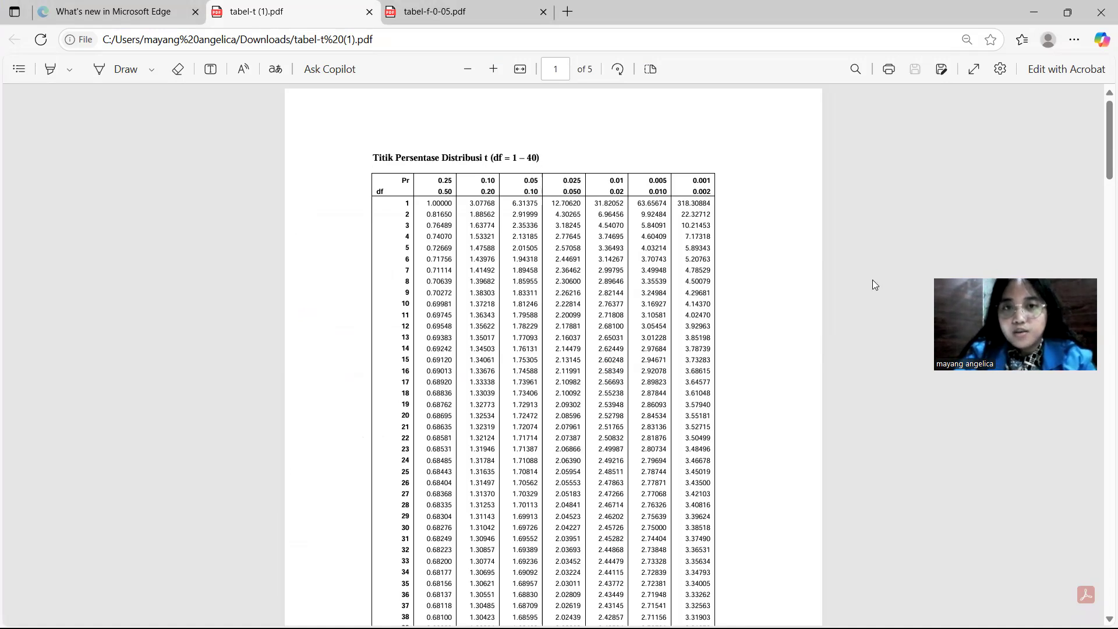
Step: Find the df 125 row on page 4 of the t table and mark its value in the 0.025/0.050 column
{"action": "left_click_drag", "start_coordinate": [1103, 186], "coordinate": [1103, 470]}
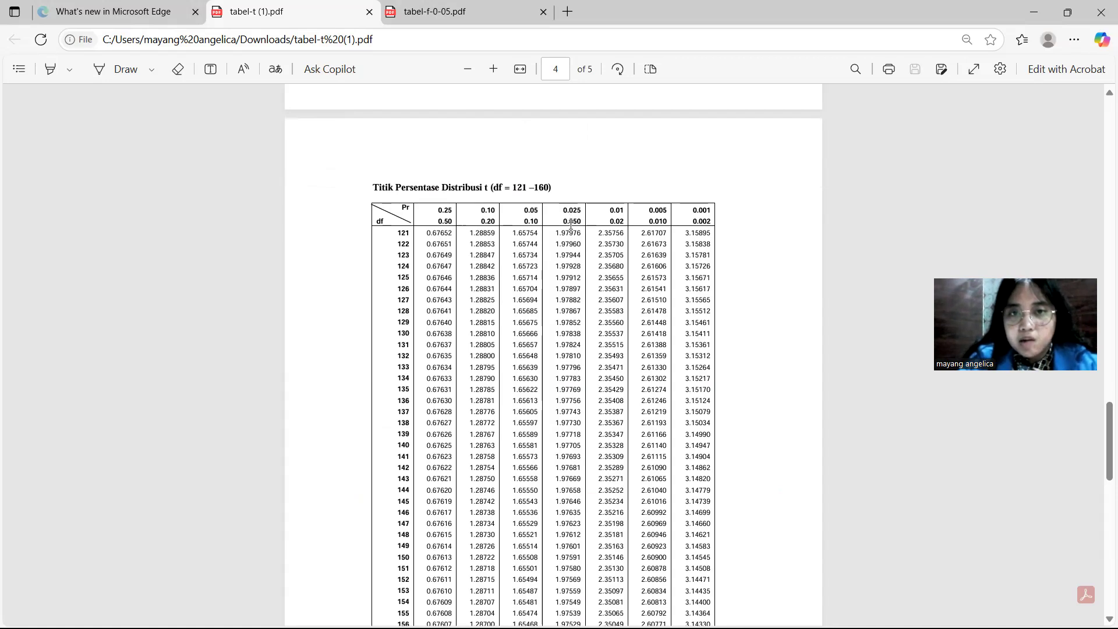
{"action": "double_click", "coordinate": [575, 278]}
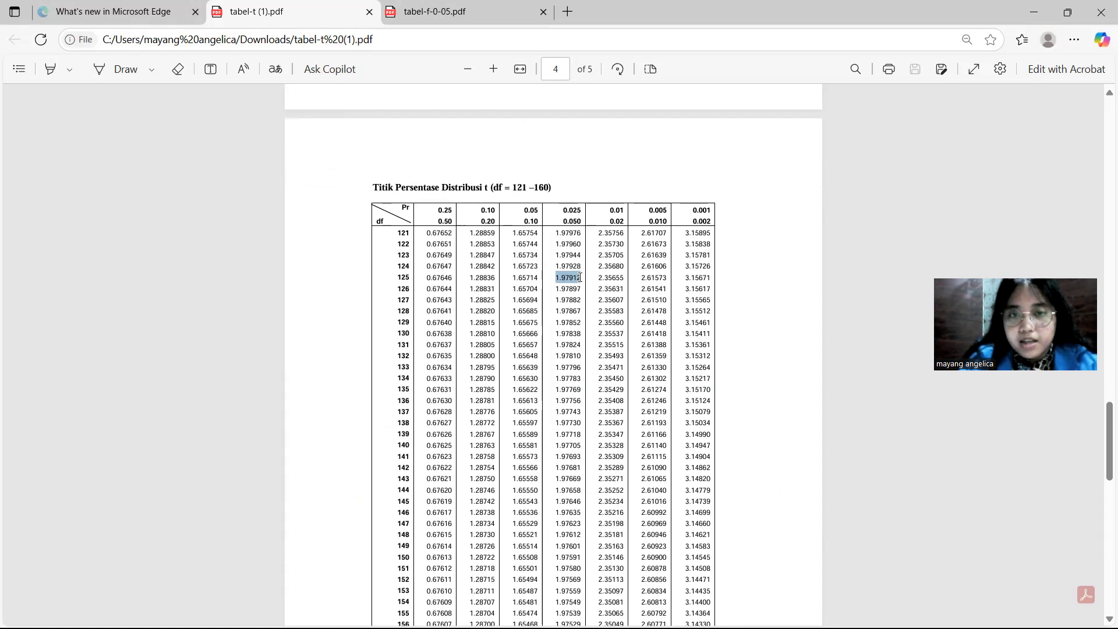
{"action": "left_click", "coordinate": [580, 278]}
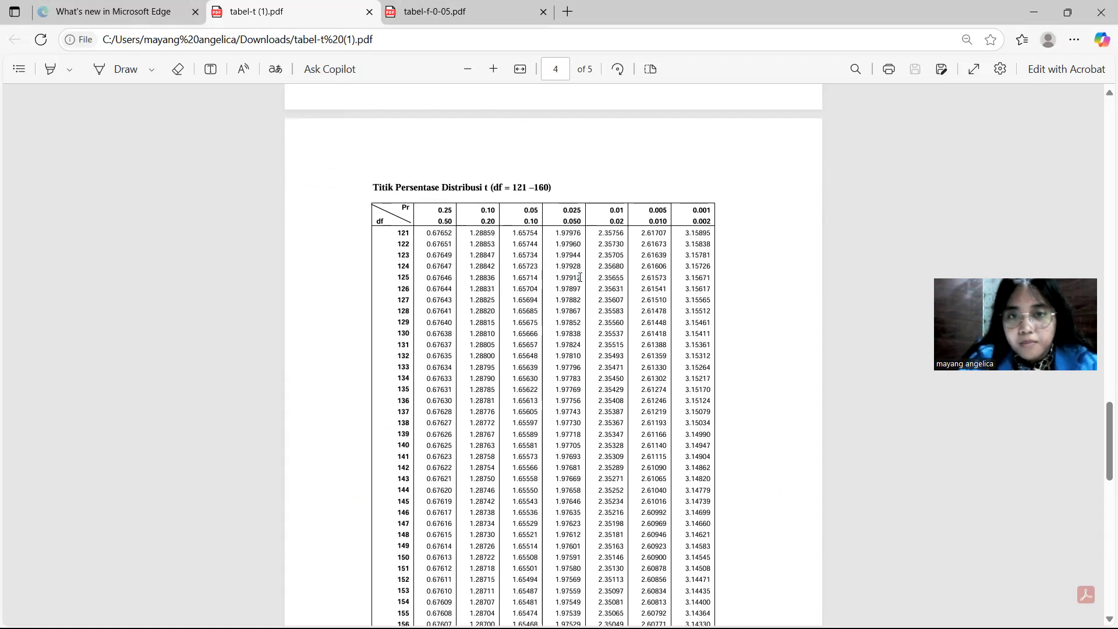
{"action": "left_click_drag", "start_coordinate": [583, 277], "coordinate": [557, 278]}
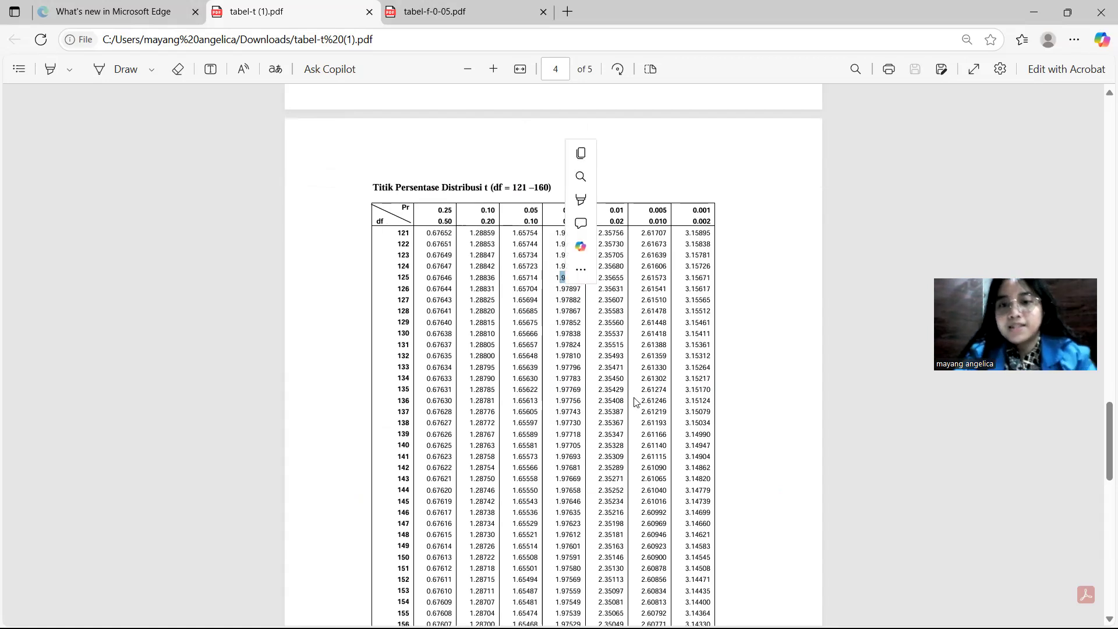
Step: Switch to the Config.ini note in Notepad and complete the degrees-of-freedom formula as "T Tabel = n - (k+1)"
{"action": "key", "text": "alt+Tab"}
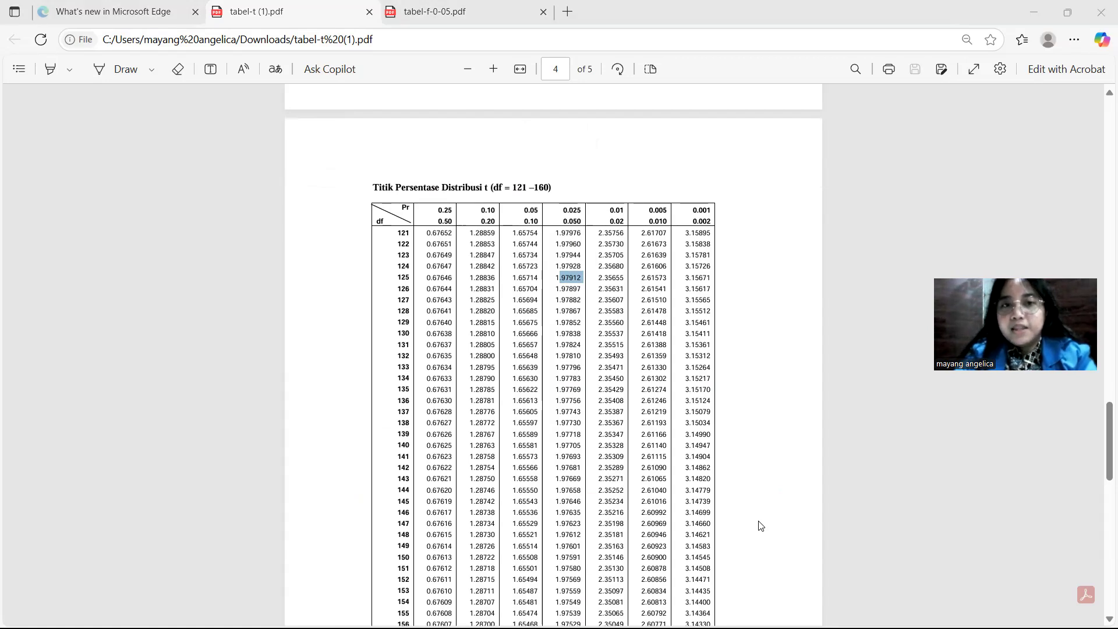
{"action": "key", "text": "alt+Tab"}
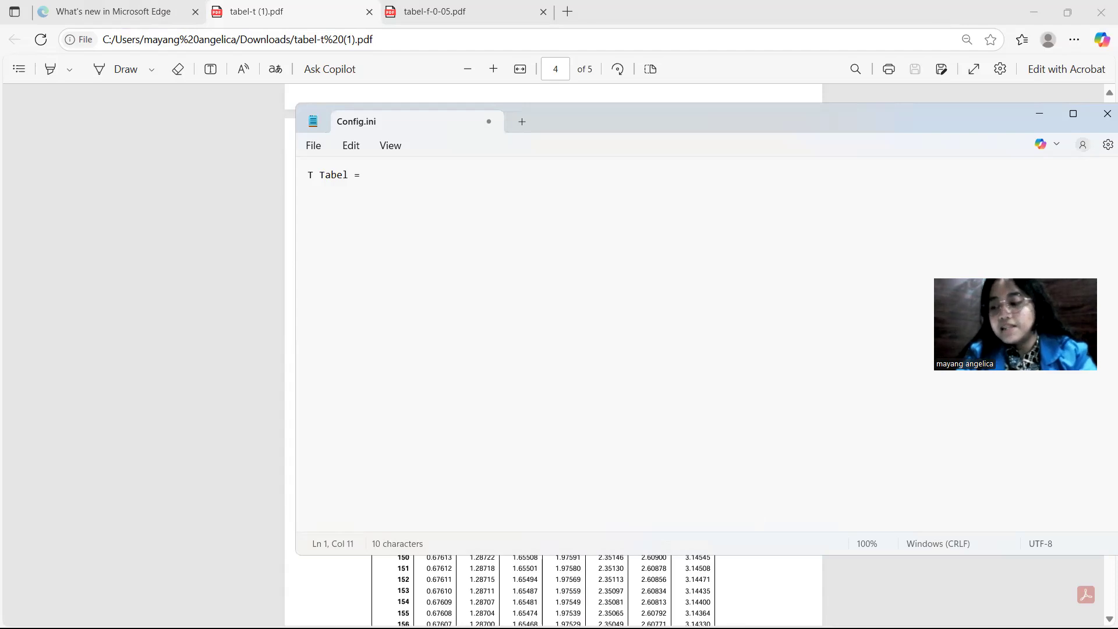
{"action": "type", "text": "n -"}
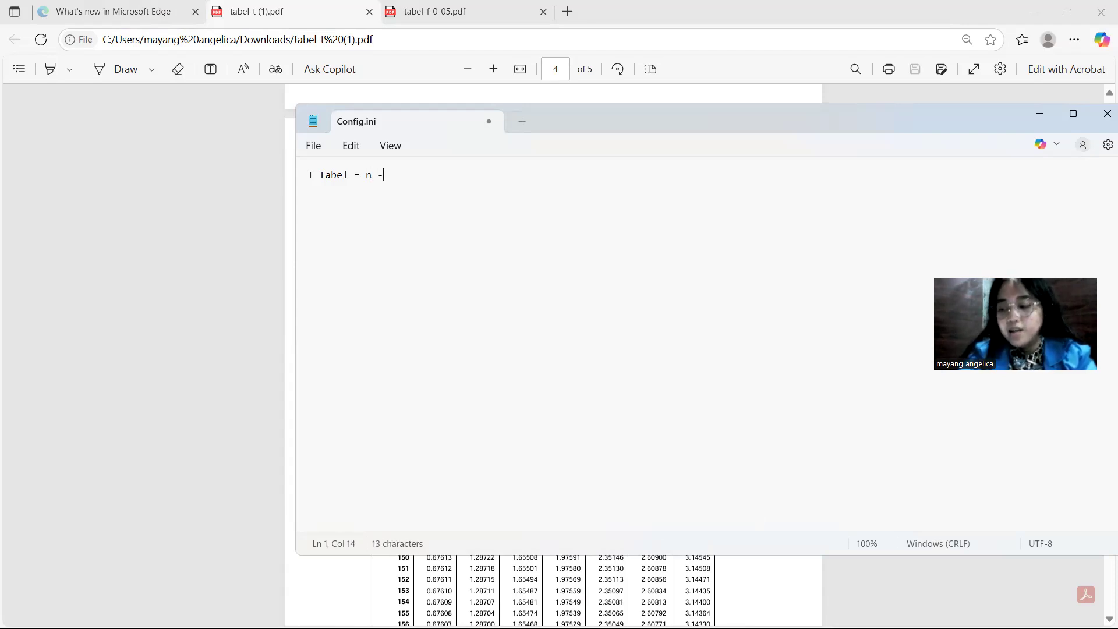
{"action": "type", "text": " (k"}
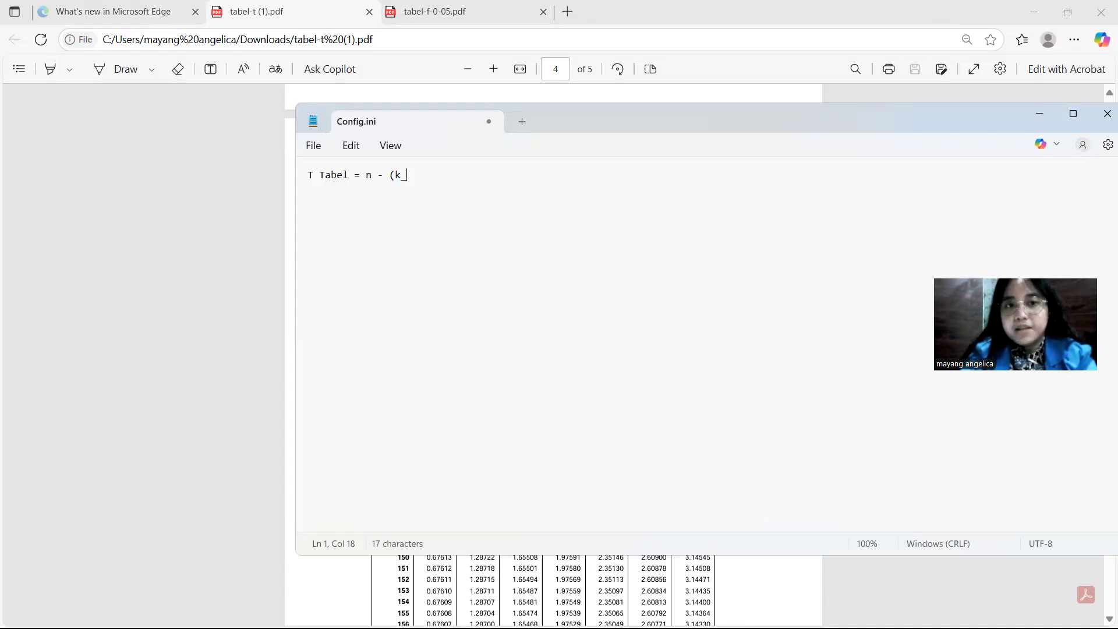
{"action": "type", "text": "+1"}
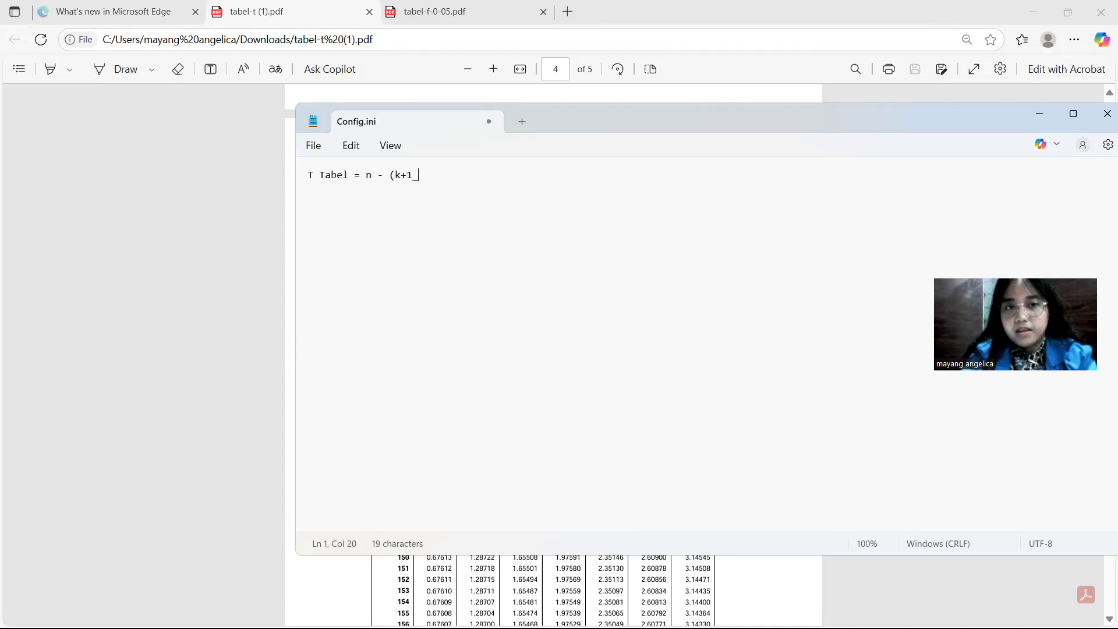
{"action": "type", "text": ")"}
{"action": "key", "text": "Return"}
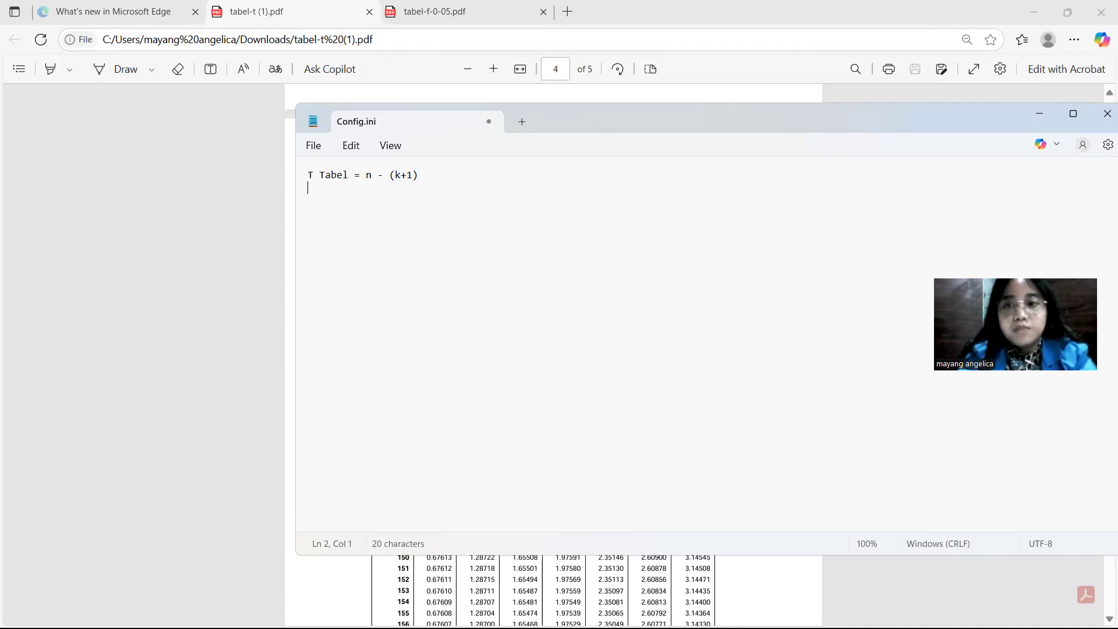
Step: Add the calculation lines "129 - (3+1)" and "129-4 = 125" below the formula, and minimize the note
{"action": "type", "text": "129"}
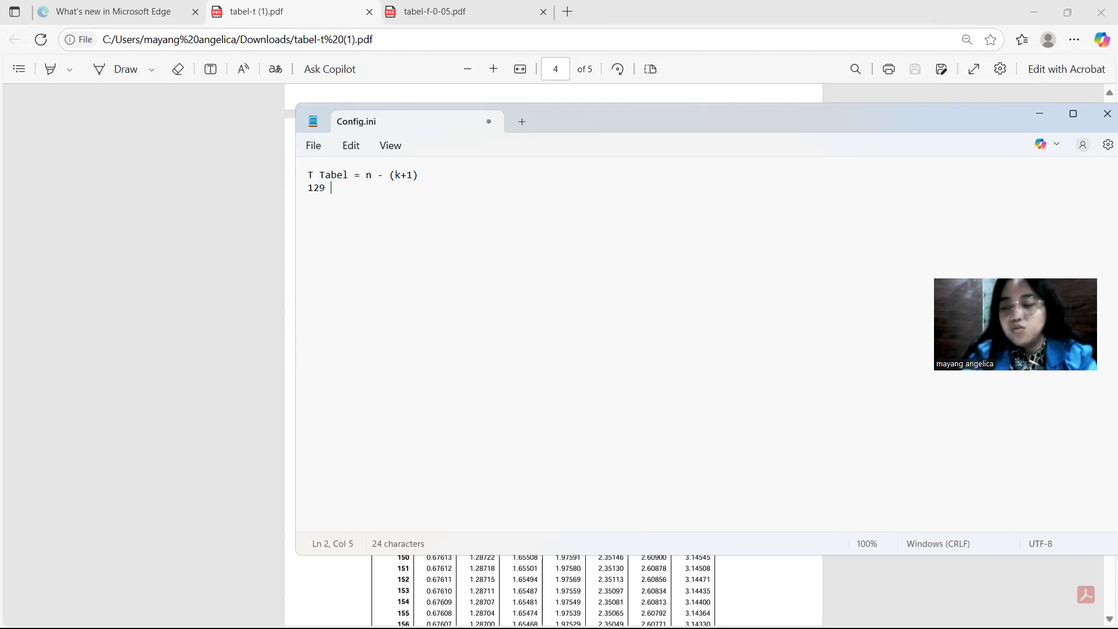
{"action": "type", "text": " - (3+1_"}
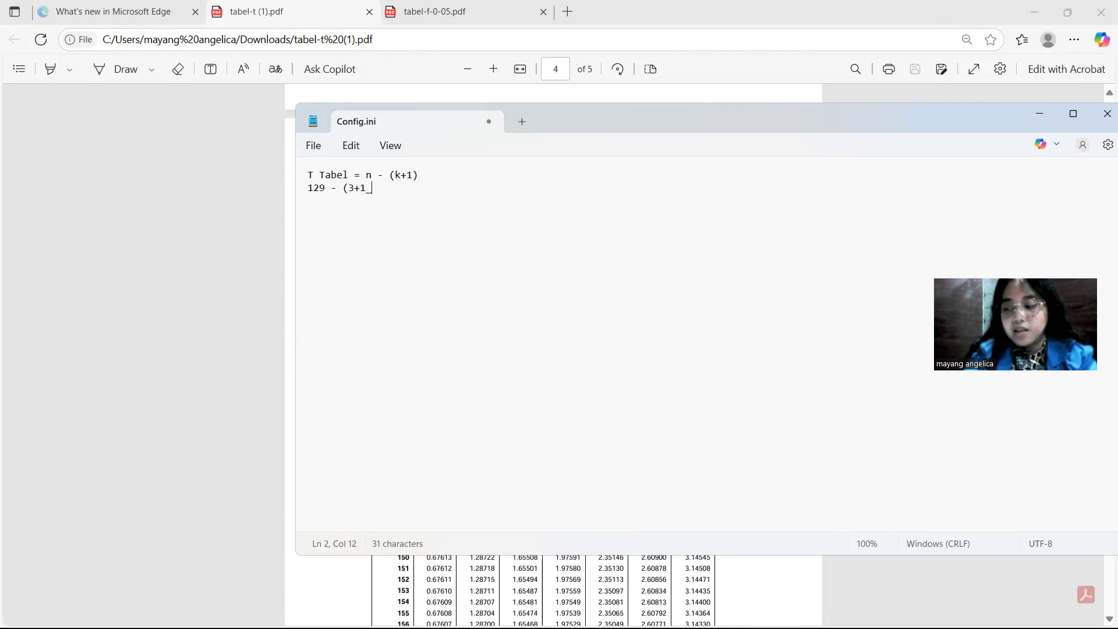
{"action": "key", "text": "BackSpace"}
{"action": "type", "text": ")"}
{"action": "key", "text": "Return"}
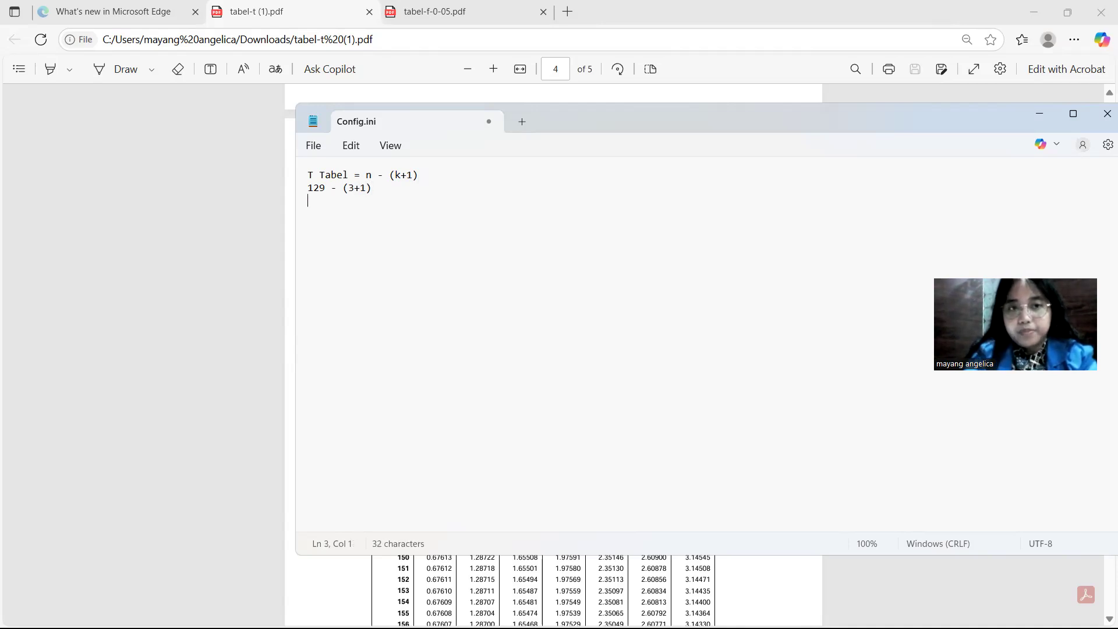
{"action": "type", "text": "129-4"}
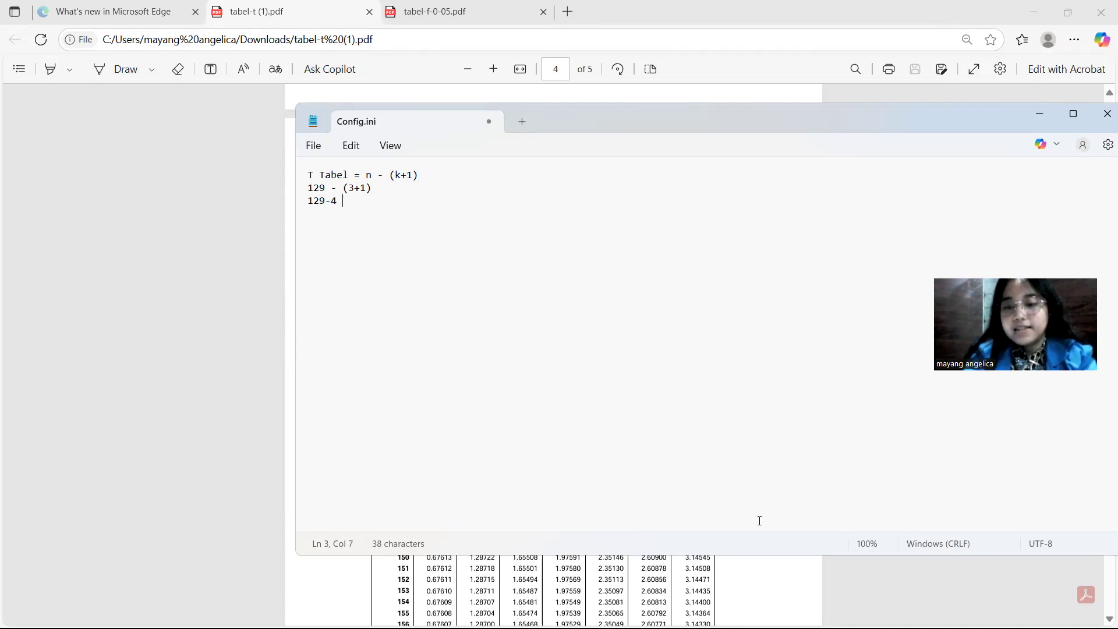
{"action": "type", "text": " = 125"}
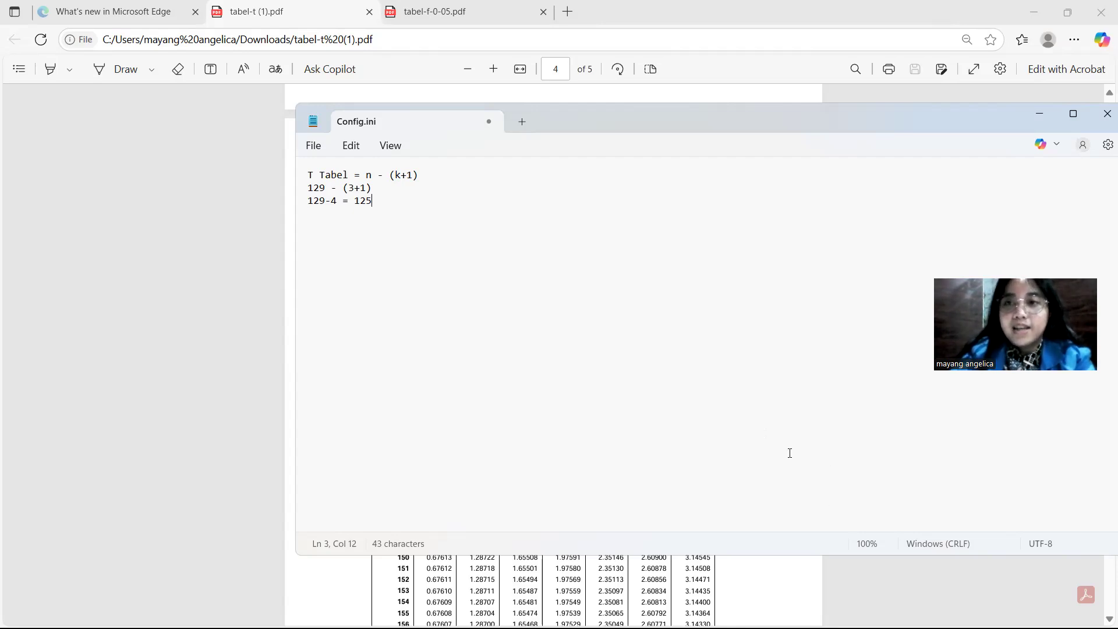
{"action": "left_click", "coordinate": [1040, 115]}
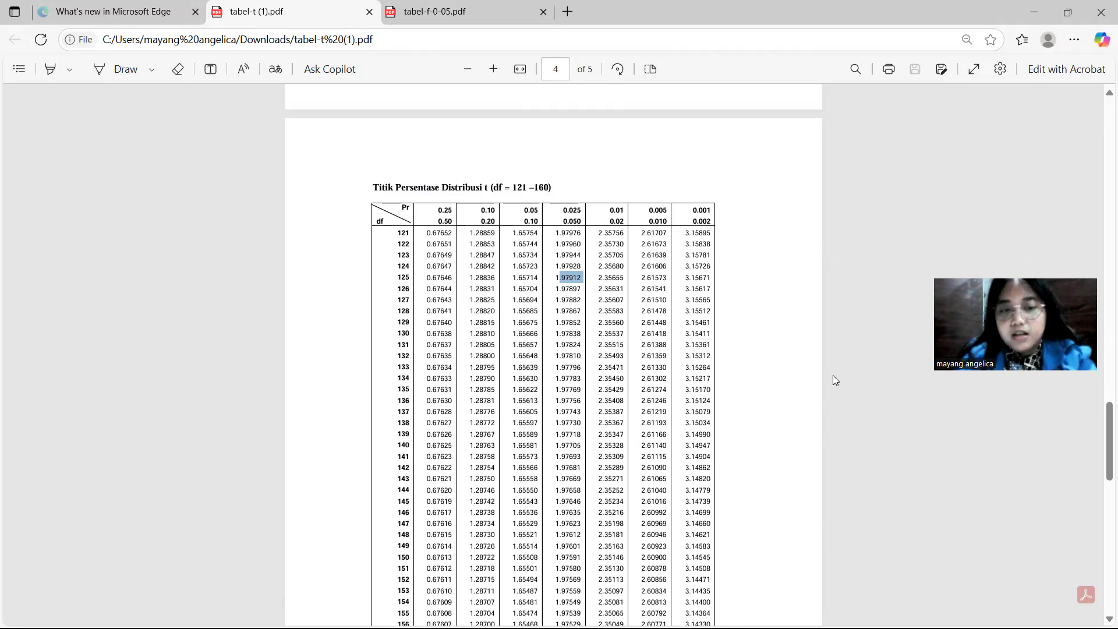
Step: Switch to the maximized SPSS output viewer and examine the Model Summary, ANOVA and Coefficients tables of the regression
{"action": "key", "text": "alt+Tab"}
{"action": "key", "text": "alt+Tab"}
{"action": "key", "text": "alt+Tab"}
{"action": "key", "text": "alt+Tab"}
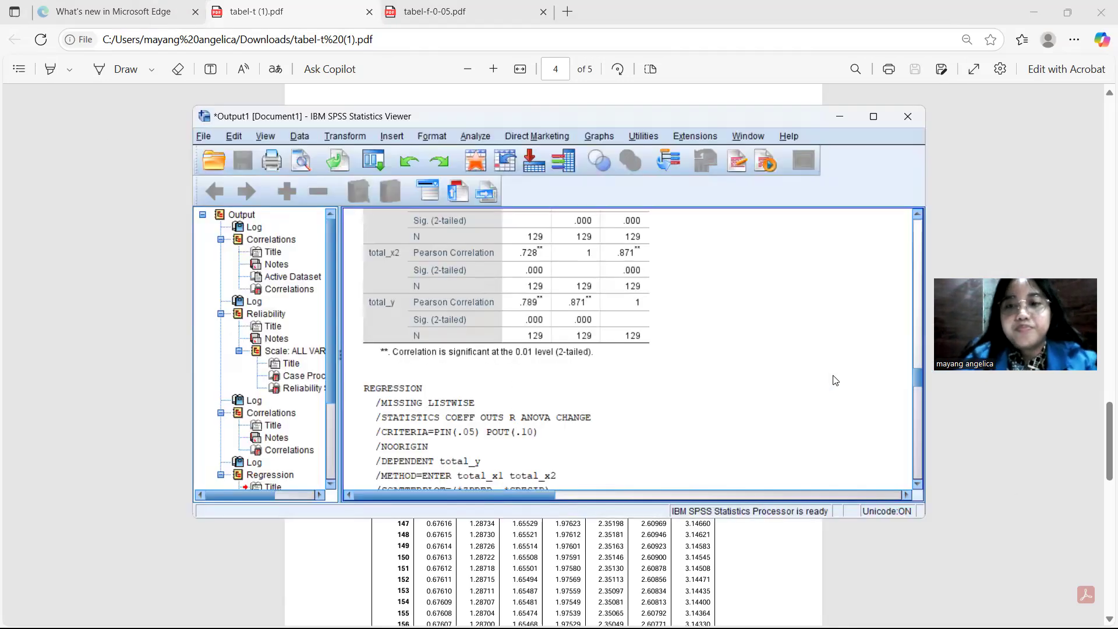
{"action": "left_click", "coordinate": [875, 117]}
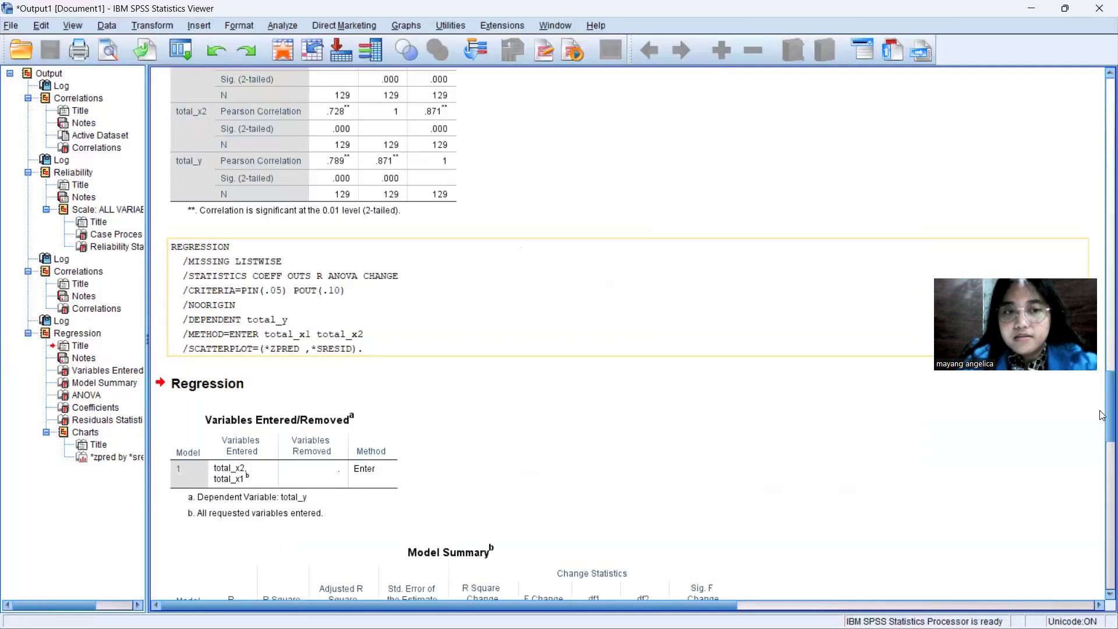
{"action": "scroll", "coordinate": [1103, 512], "scroll_direction": "down", "scroll_amount": 10}
{"action": "scroll", "coordinate": [1103, 513], "scroll_direction": "down", "scroll_amount": 8}
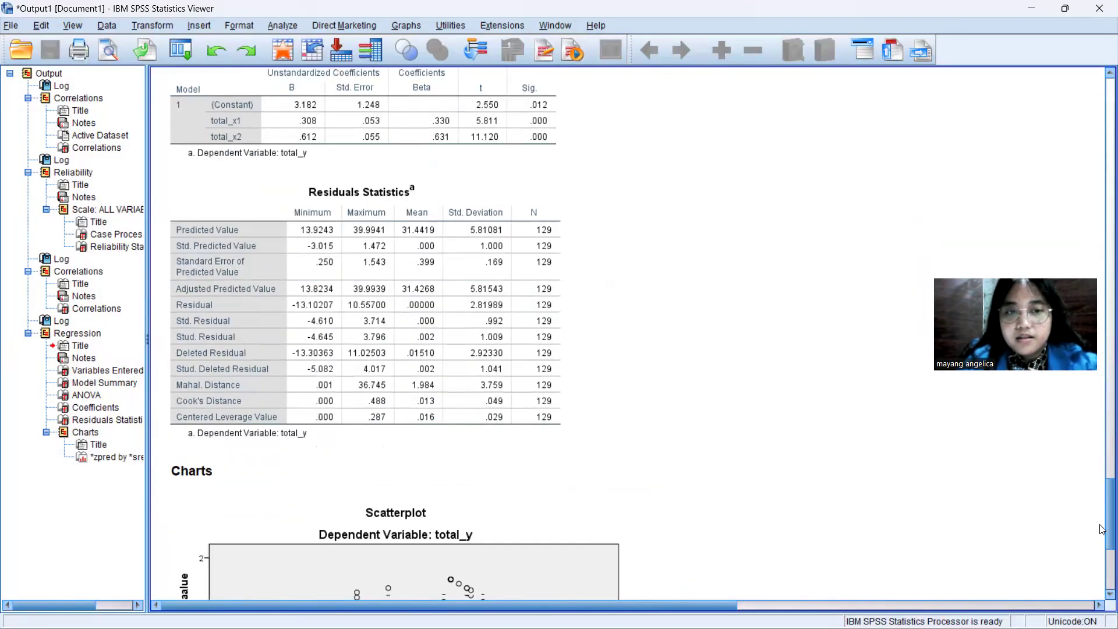
{"action": "left_click_drag", "start_coordinate": [1102, 572], "coordinate": [1103, 456]}
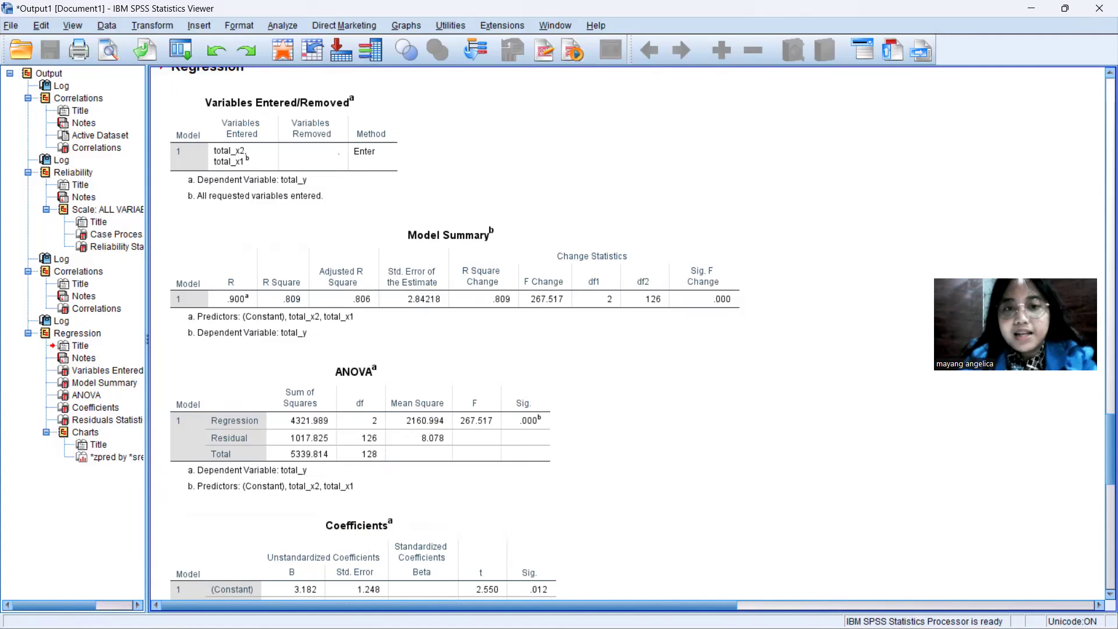
Step: Look up the df 91 to 135 rows of the F distribution table in tabel-f-0-05.pdf in Microsoft Edge, and switch back to the SPSS output
{"action": "key", "text": "alt+Tab"}
{"action": "key", "text": "Tab"}
{"action": "key", "text": "Tab"}
{"action": "key", "text": "Tab"}
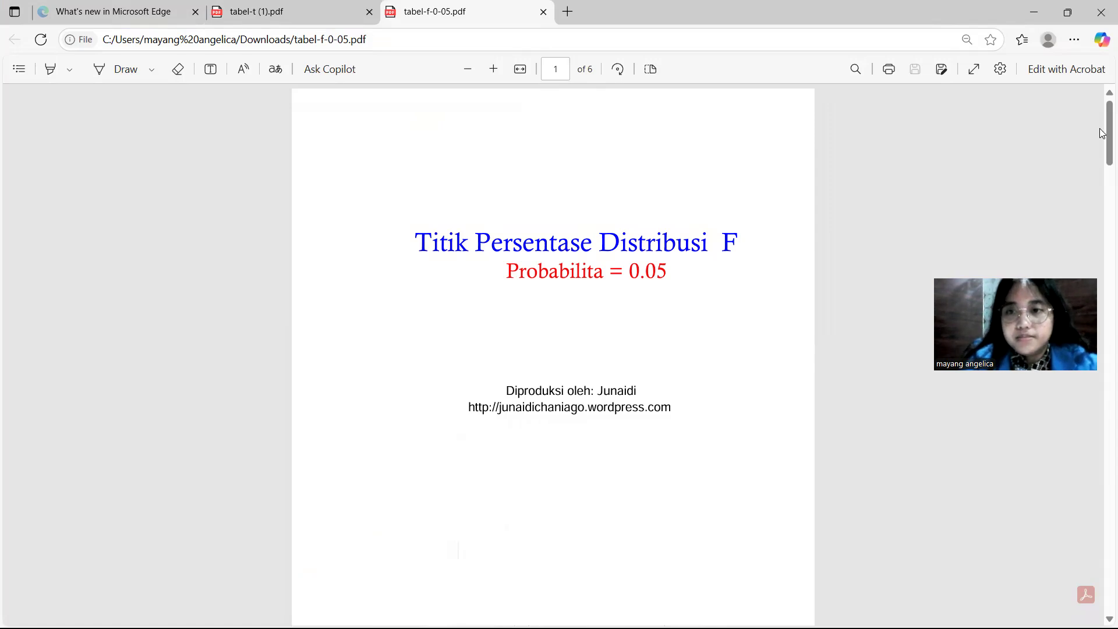
{"action": "left_click_drag", "start_coordinate": [1103, 133], "coordinate": [1103, 255]}
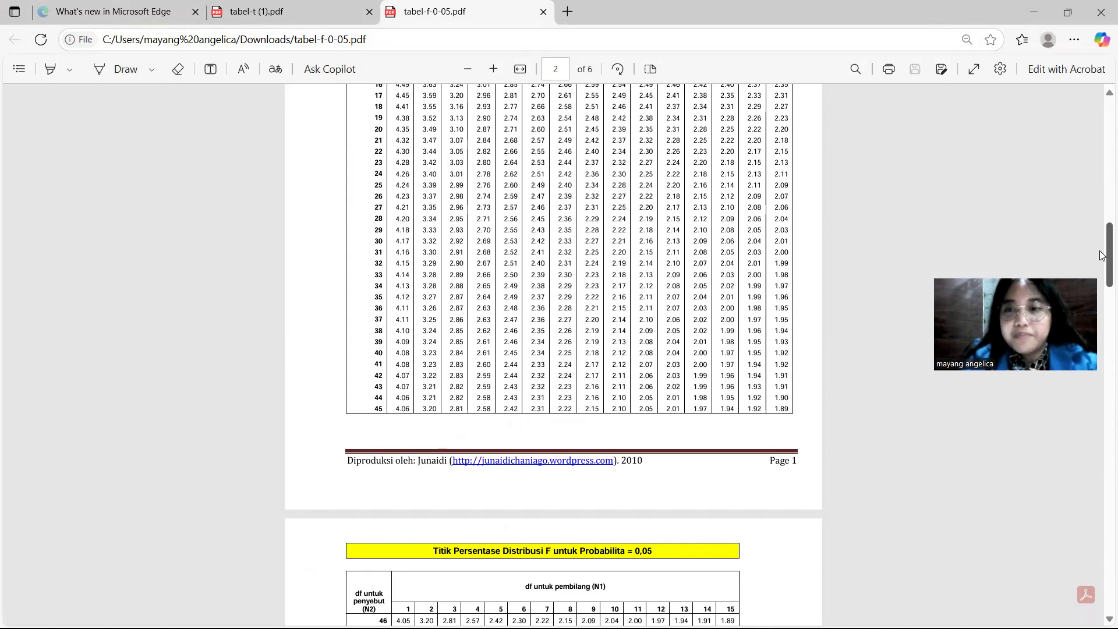
{"action": "left_click_drag", "start_coordinate": [1103, 255], "coordinate": [1102, 403]}
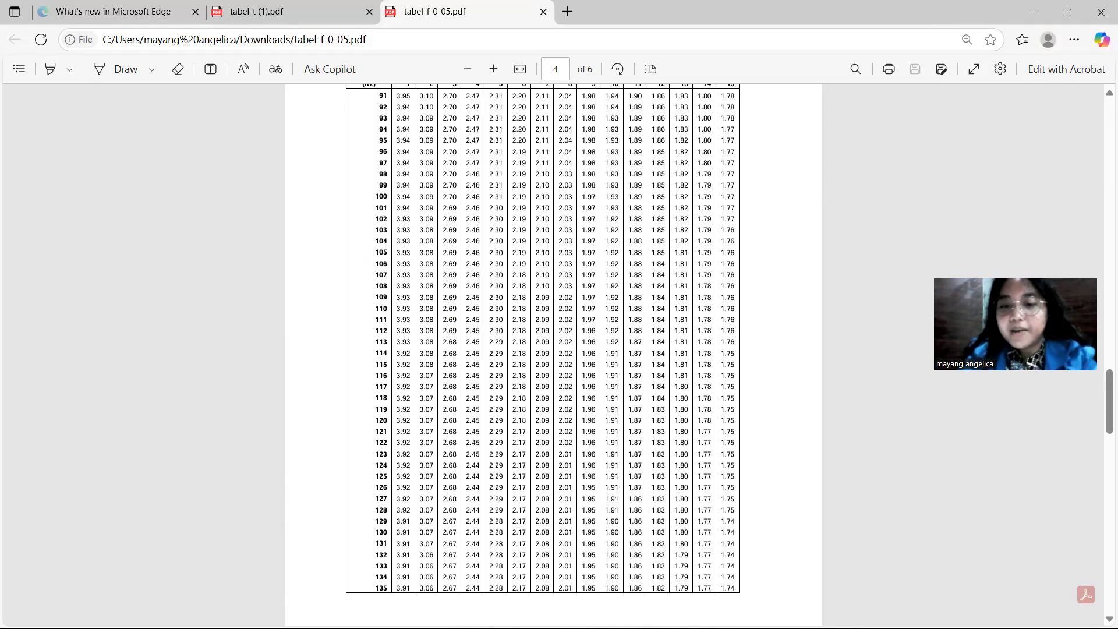
{"action": "key", "text": "alt+Tab"}
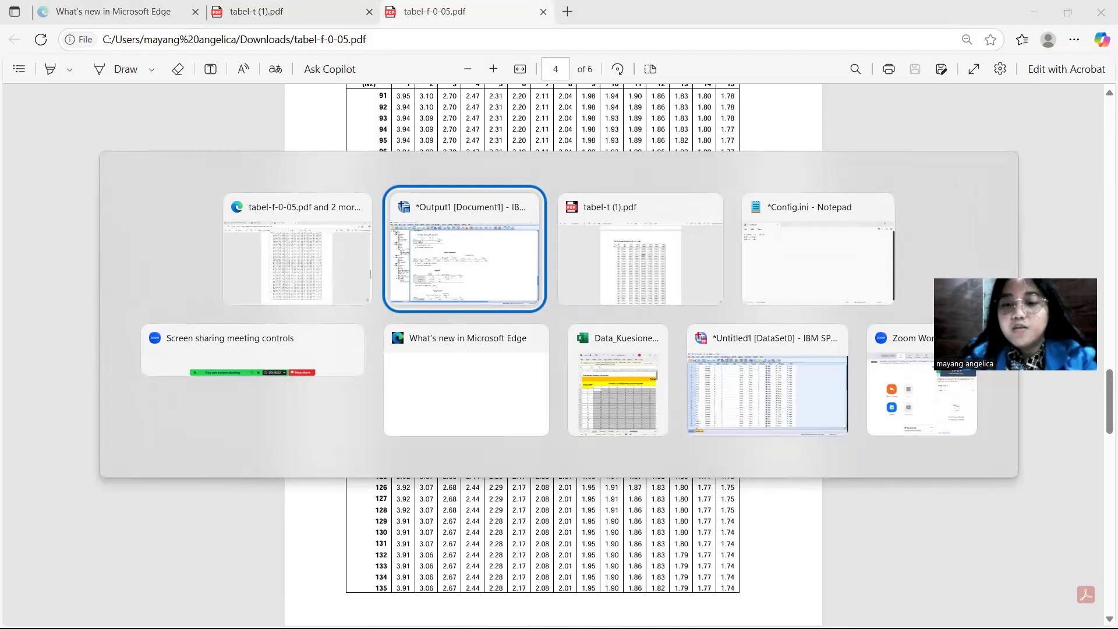